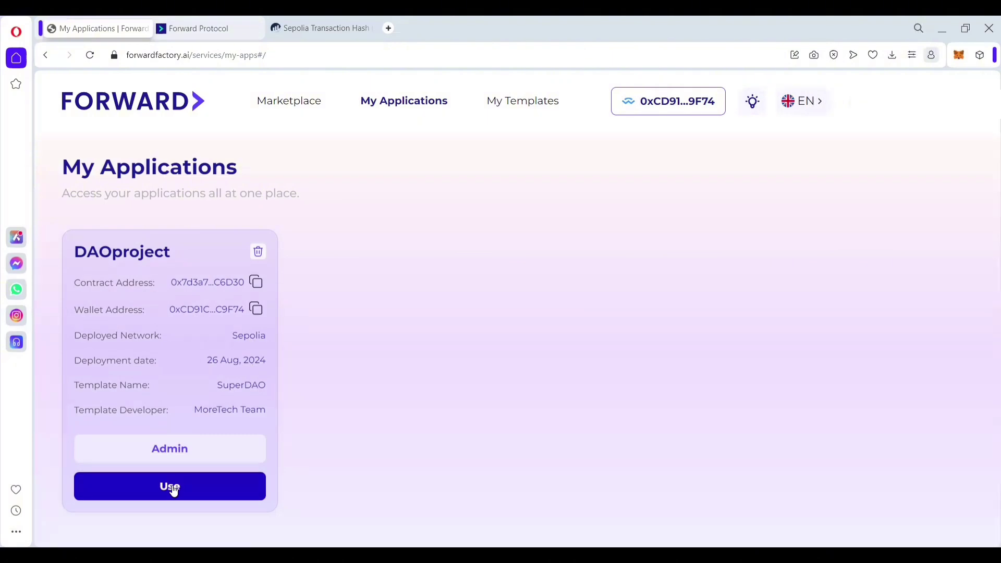
Step: Open the DAOproject admin page, then read and dismiss the token allocation documentation notice
left_click(177, 451)
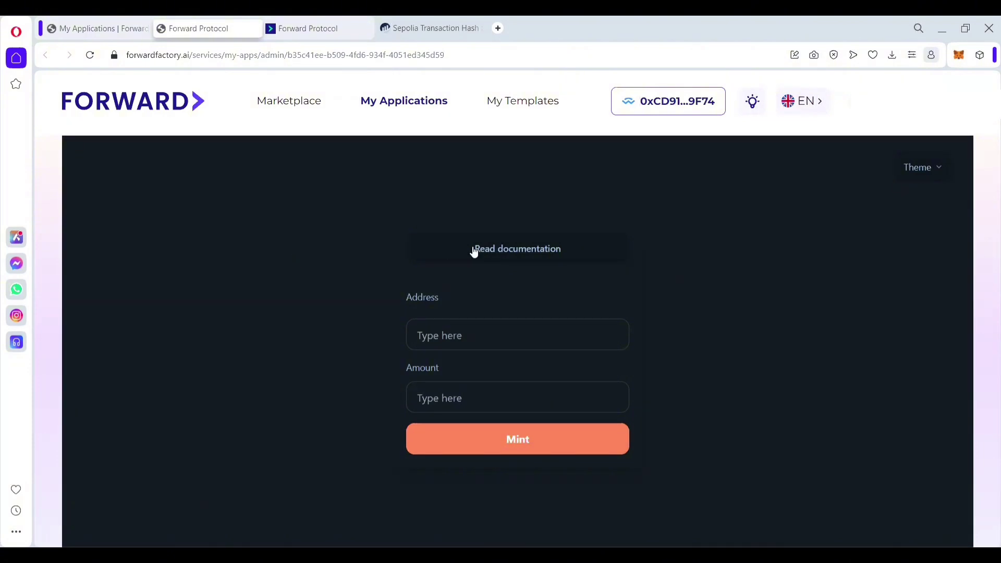
left_click(500, 255)
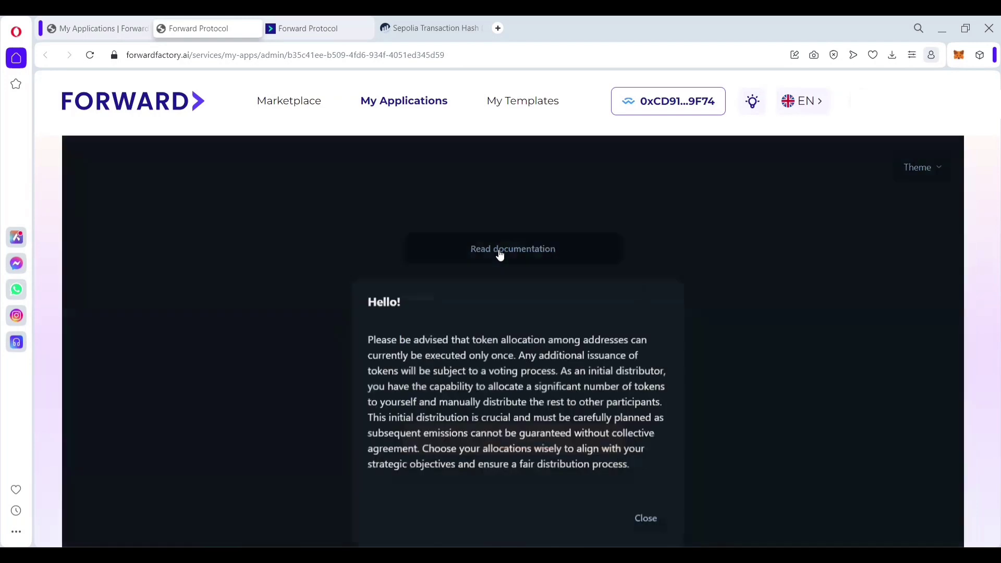
scroll(542, 323, "down", 1)
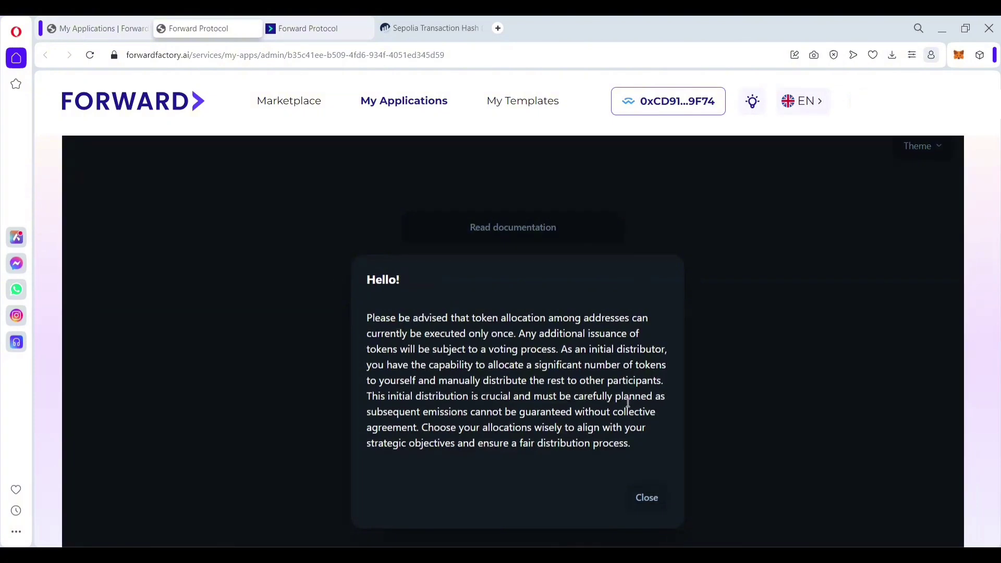
left_click(651, 498)
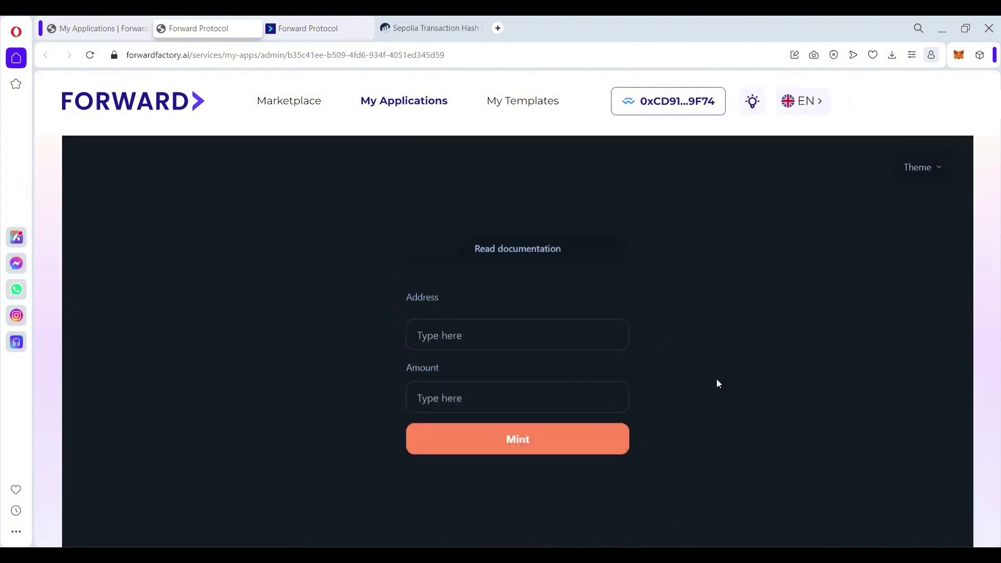
Step: Preview the light, bumblebee and corporate themes, keep dark, and return to My Applications
left_click(923, 174)
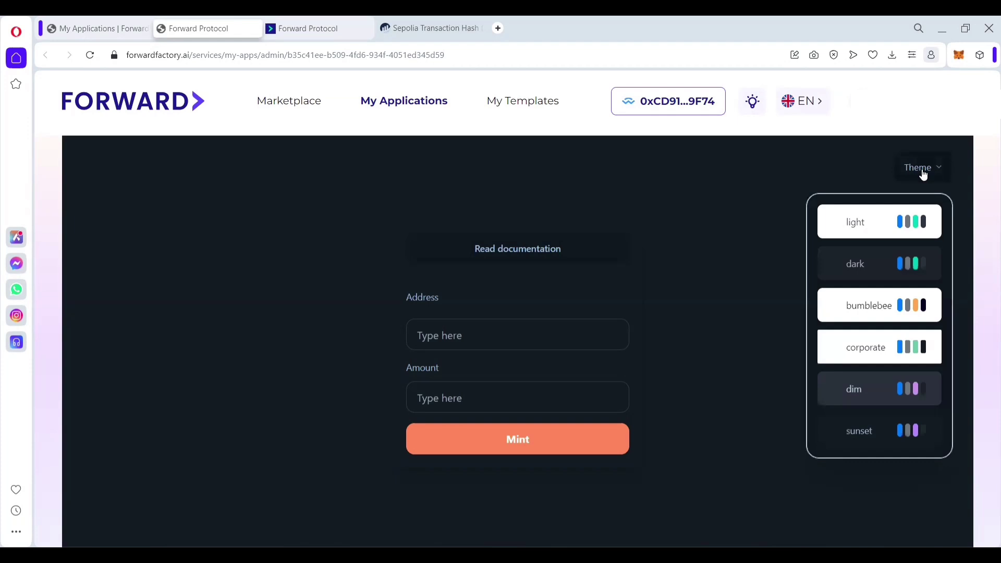
left_click(878, 233)
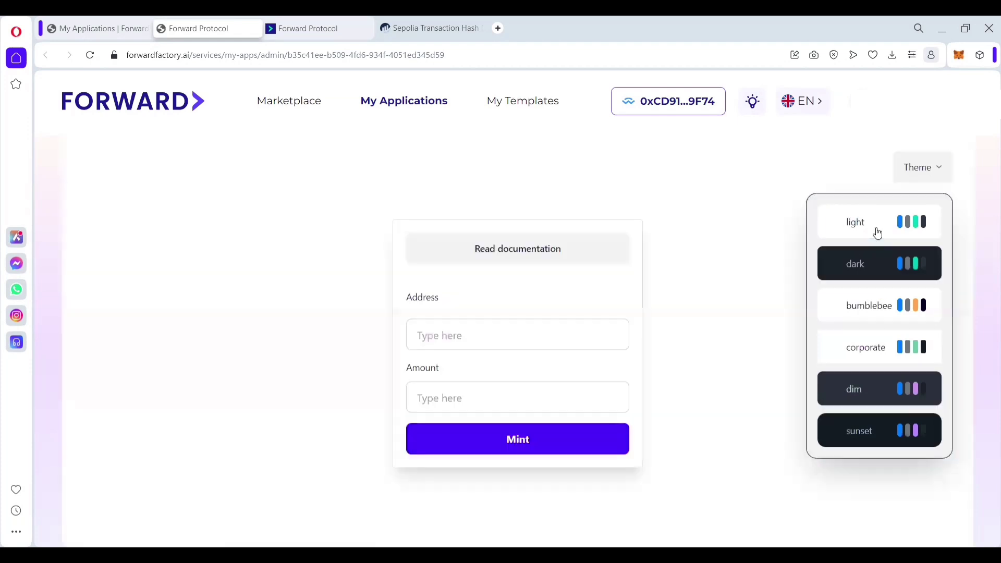
left_click(881, 300)
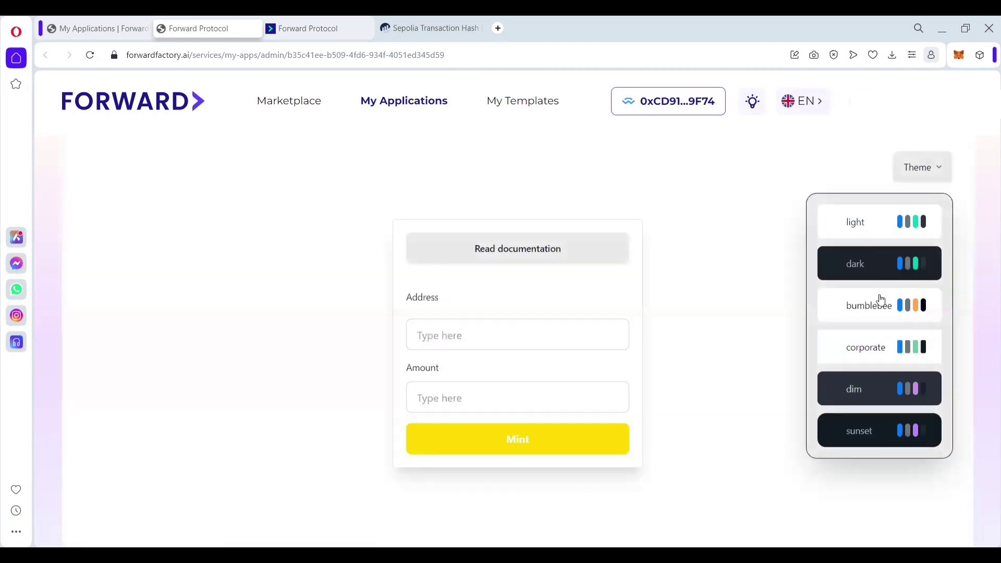
left_click(880, 351)
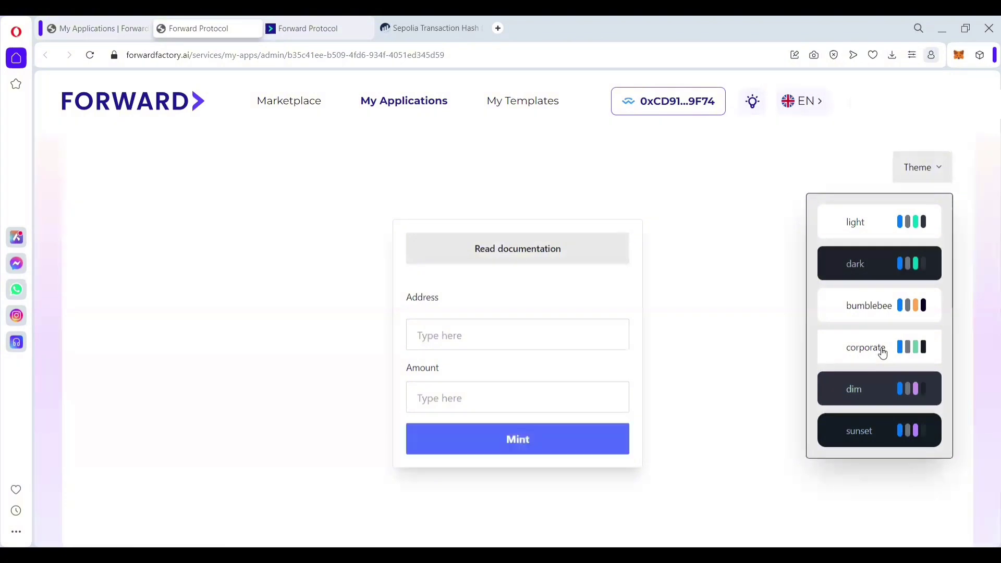
left_click(883, 265)
left_click(782, 250)
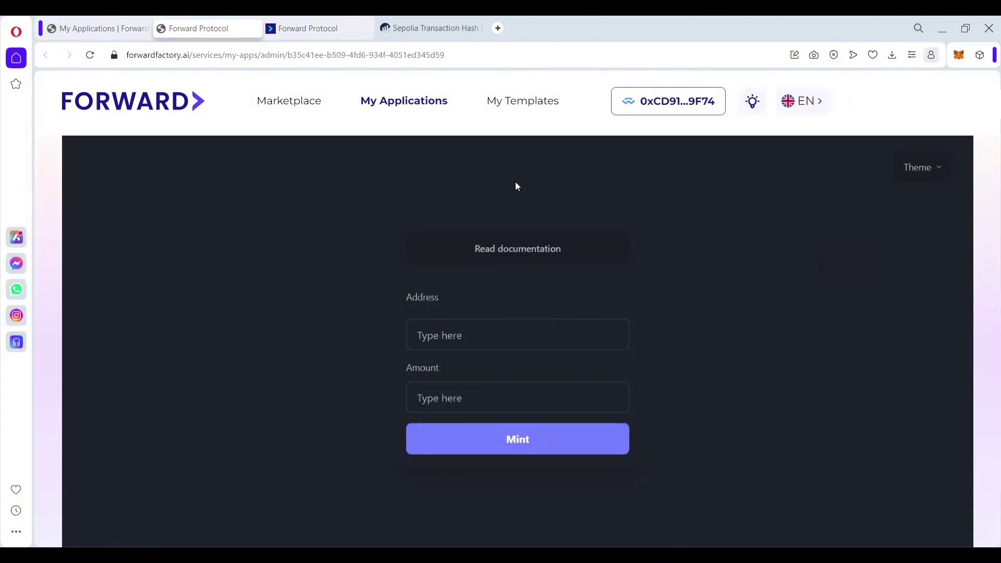
left_click(128, 32)
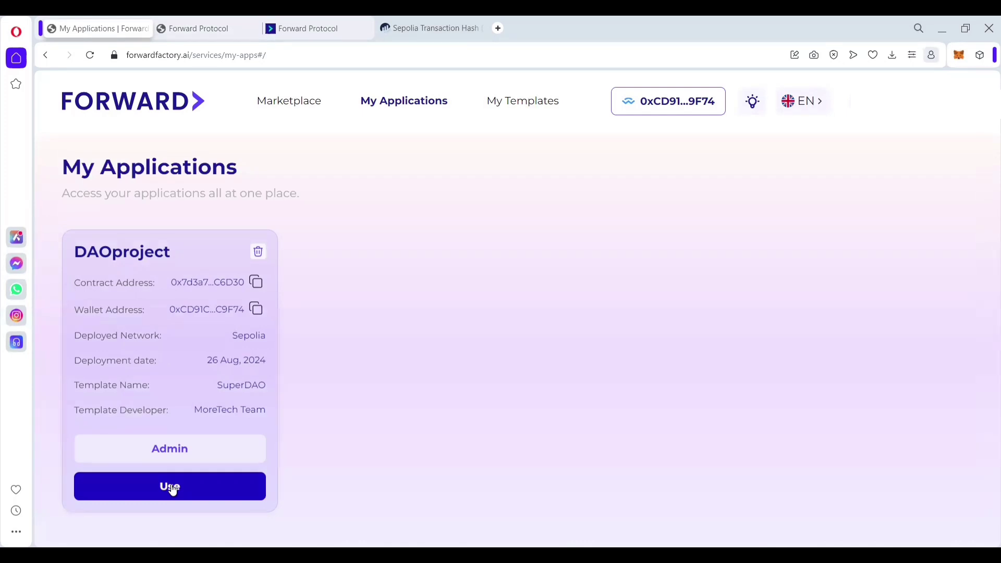
Step: Launch the DAOproject app to see its pending Donation proposal
left_click(172, 487)
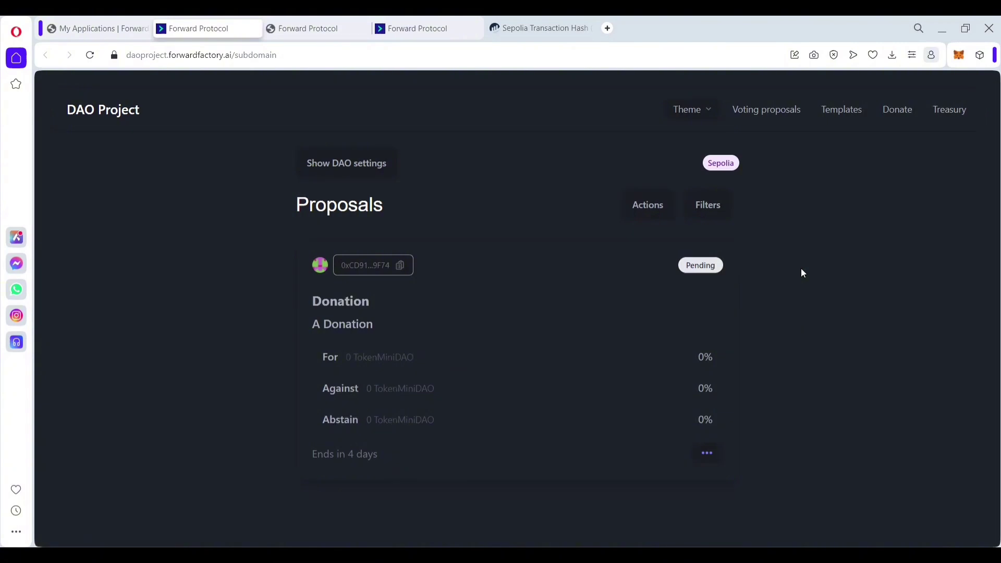
left_click(366, 164)
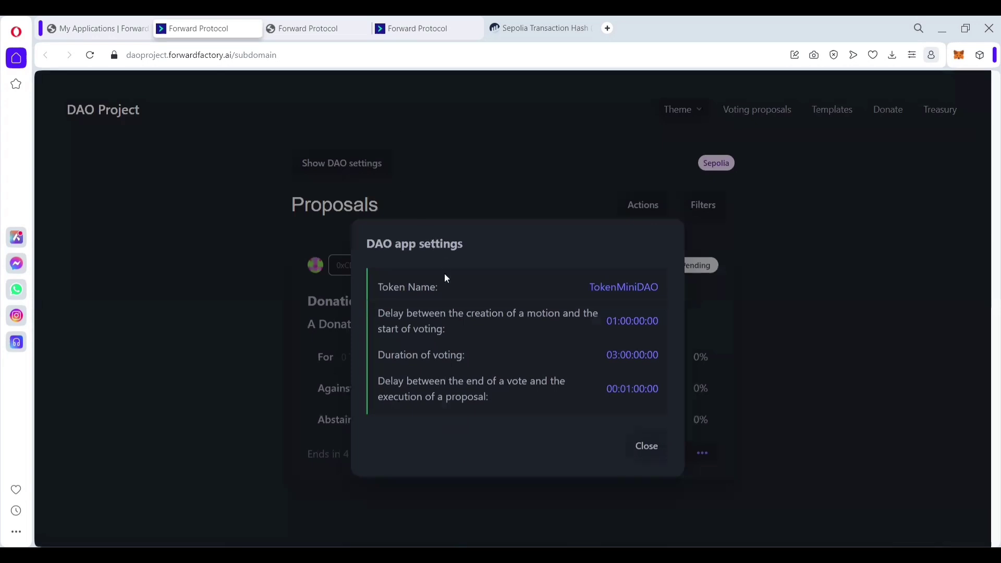
left_click(641, 450)
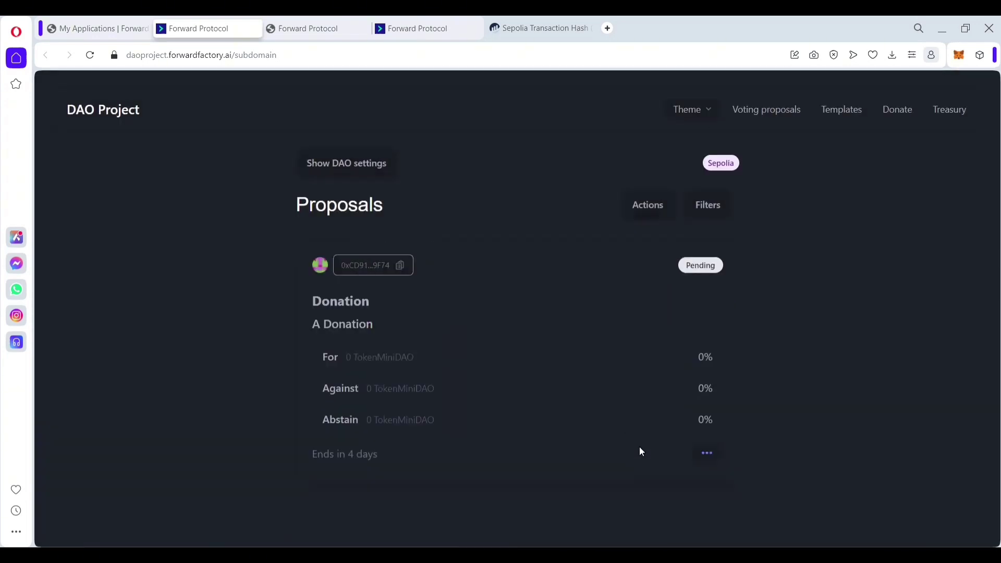
left_click(707, 116)
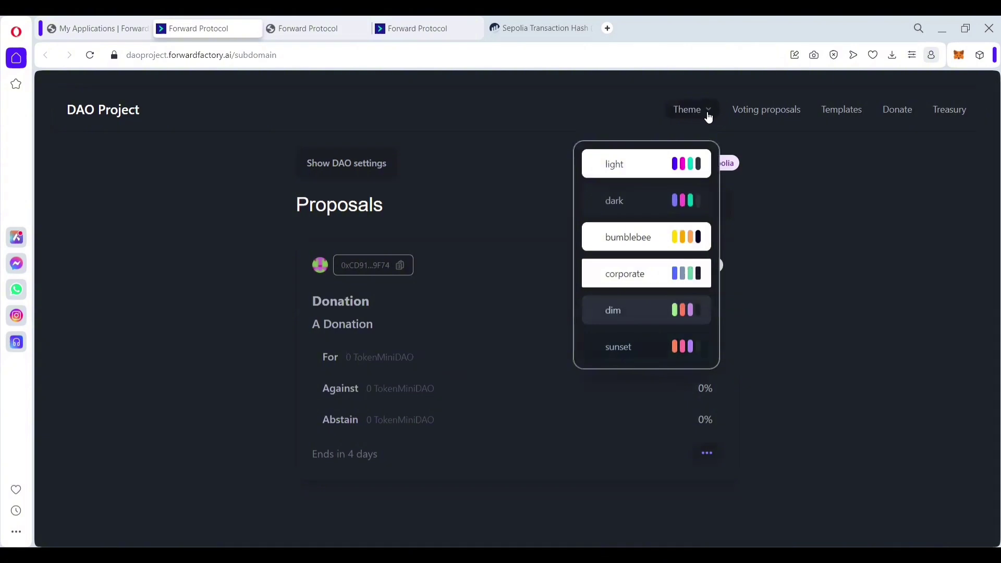
left_click(745, 153)
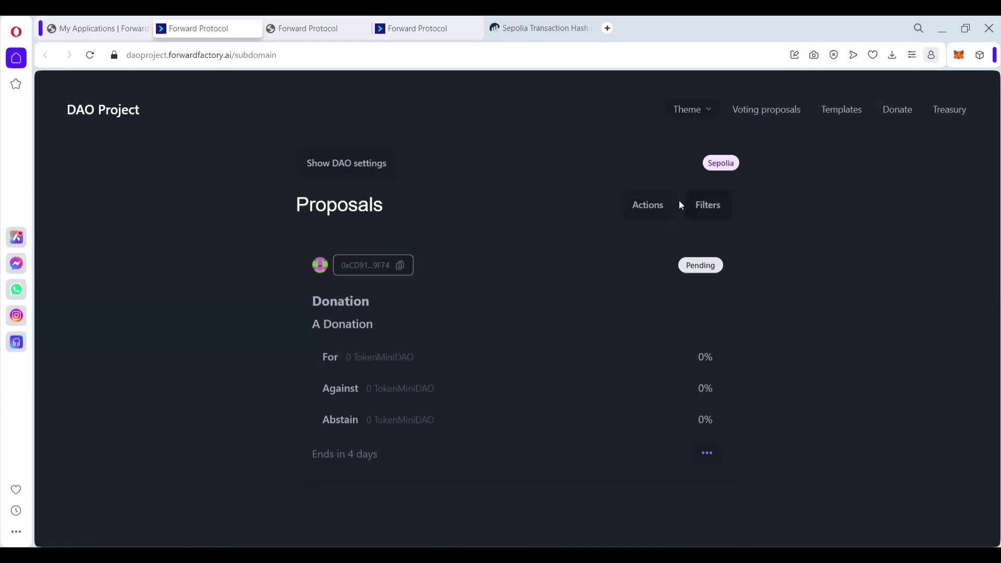
left_click(648, 208)
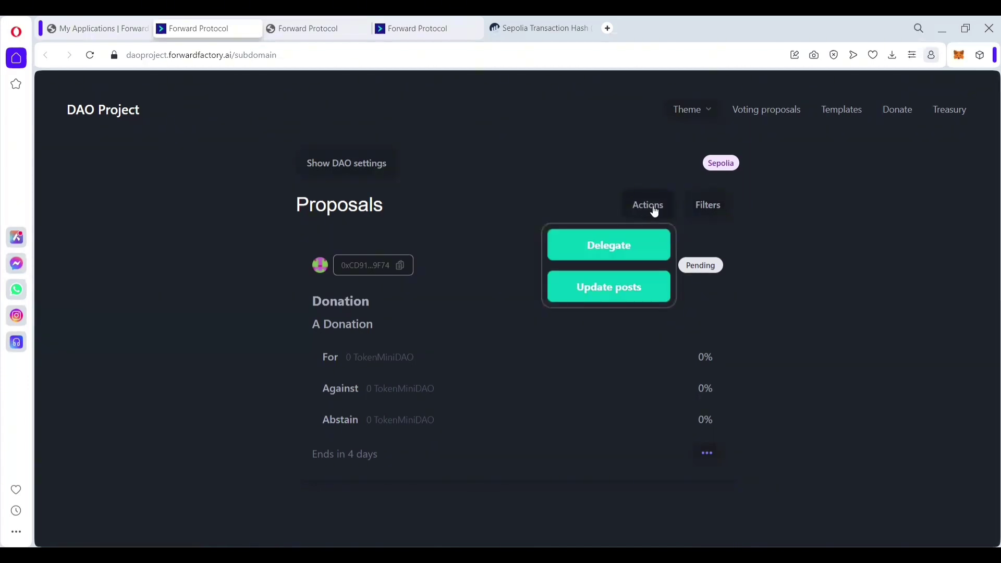
left_click(701, 209)
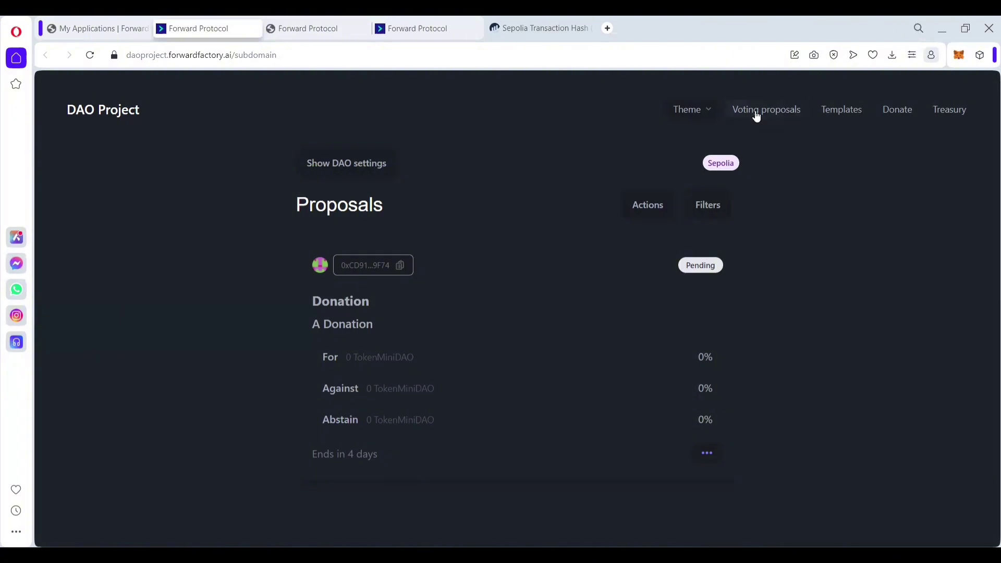
Step: Bring up the proposal templates and look over the Additional mint form
left_click(835, 113)
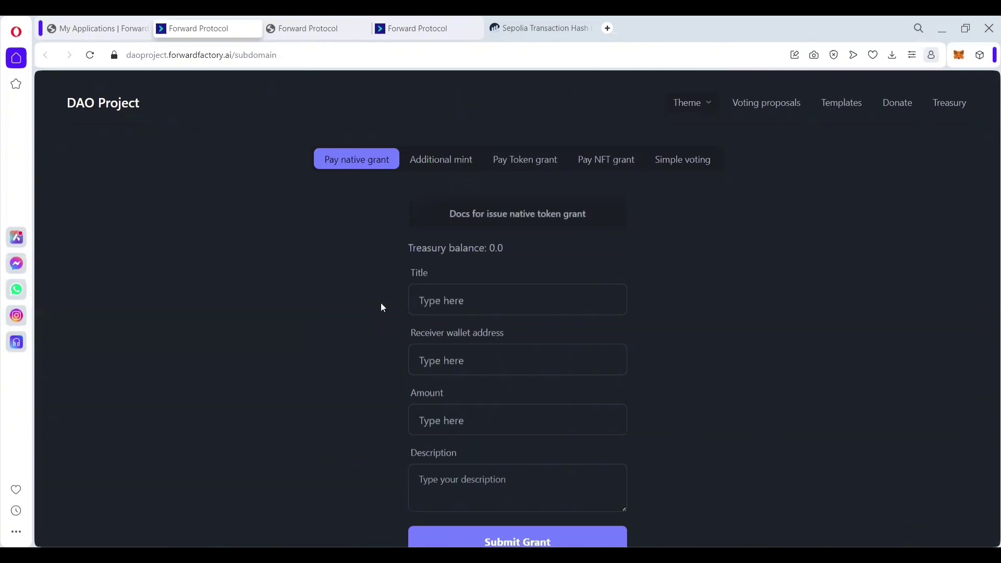
scroll(381, 303, "down", 3)
scroll(383, 308, "up", 3)
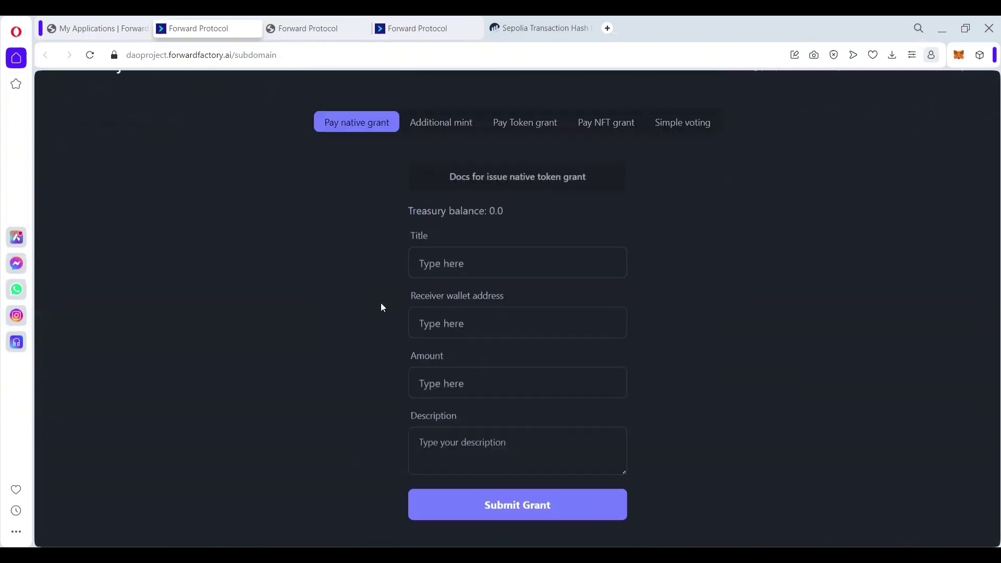
left_click(427, 172)
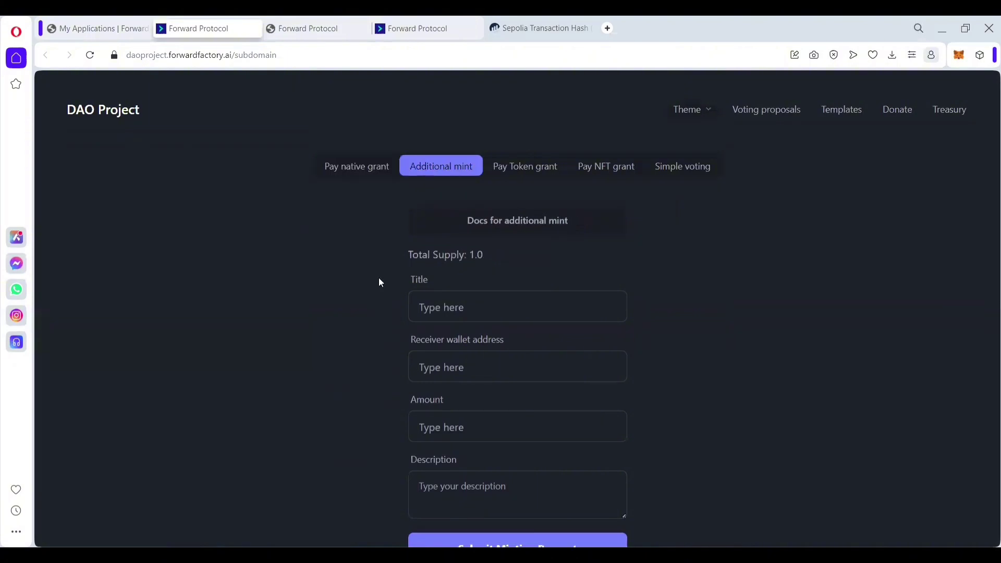
scroll(369, 334, "down", 2)
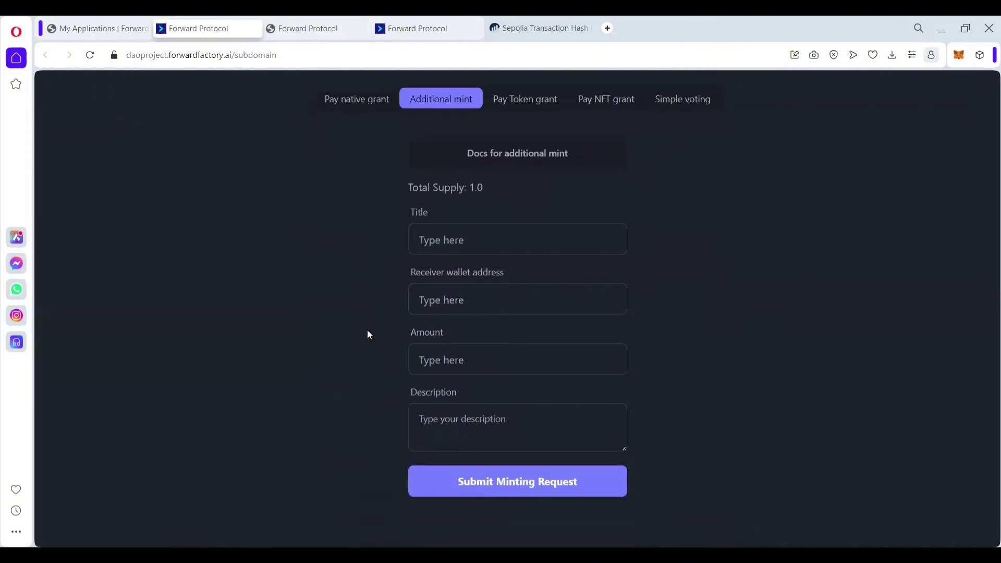
scroll(369, 334, "up", 1)
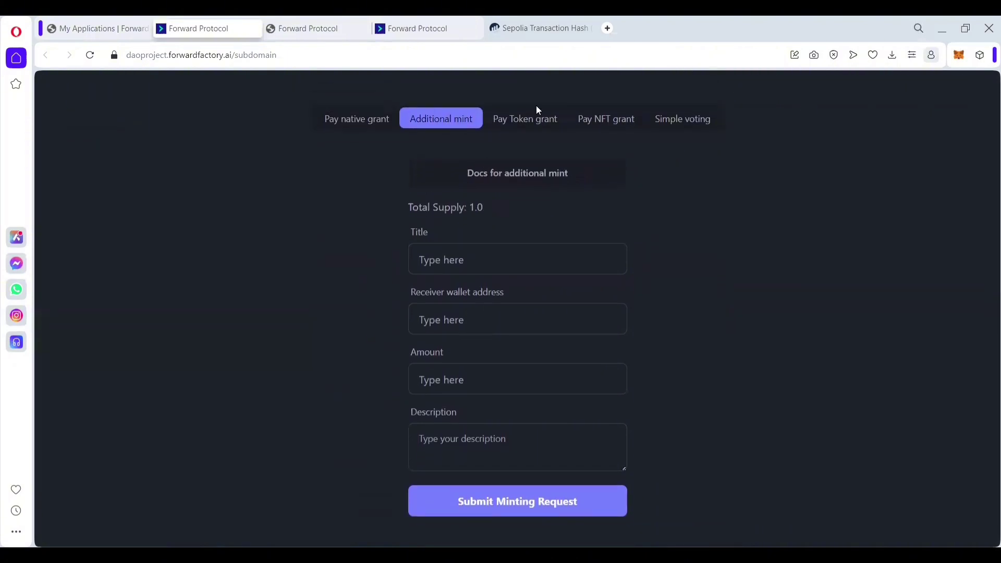
Step: Compare the Pay Token grant and Simple voting forms, settling on the Pay NFT grant form
left_click(546, 127)
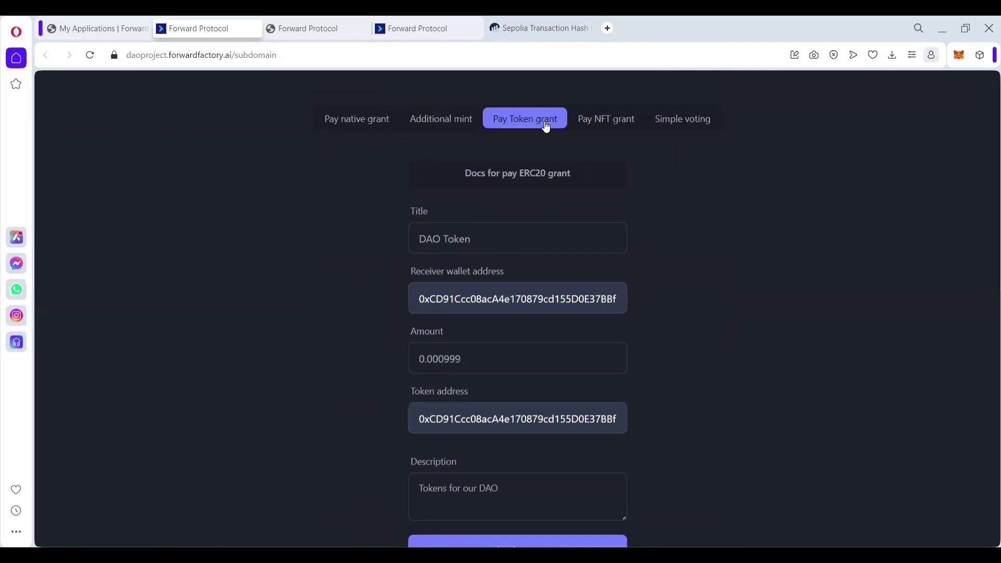
left_click(591, 124)
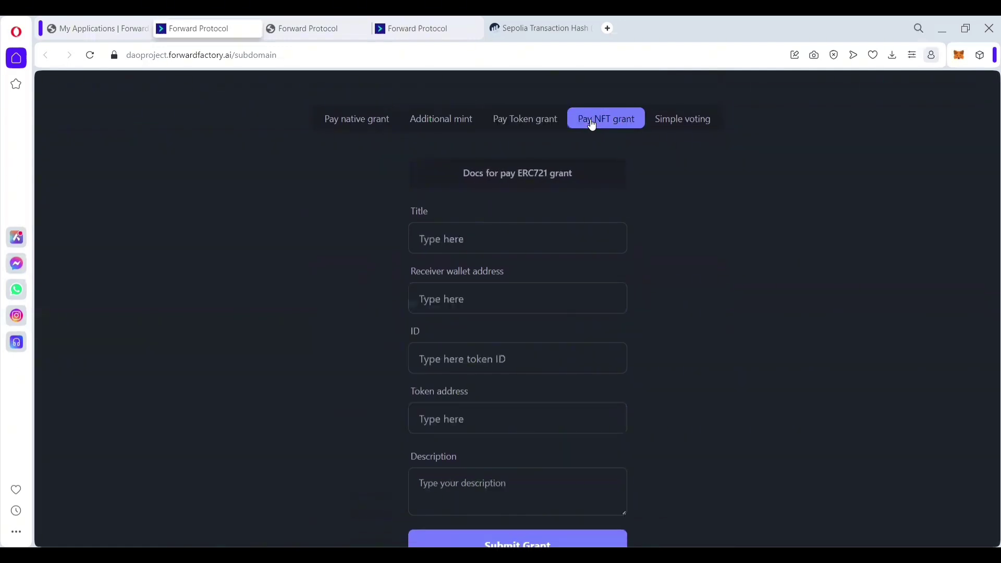
scroll(666, 256, "down", 2)
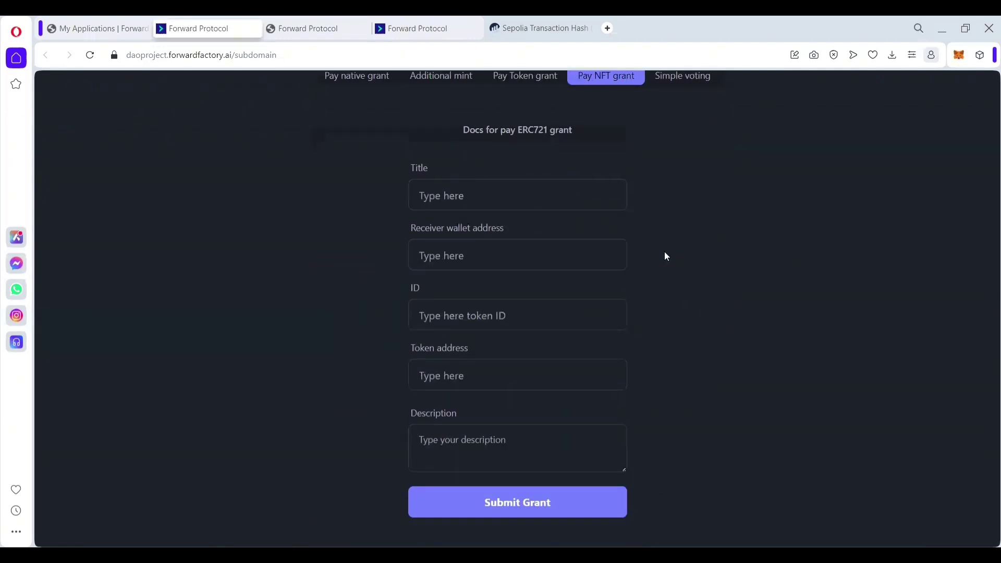
scroll(674, 234, "up", 2)
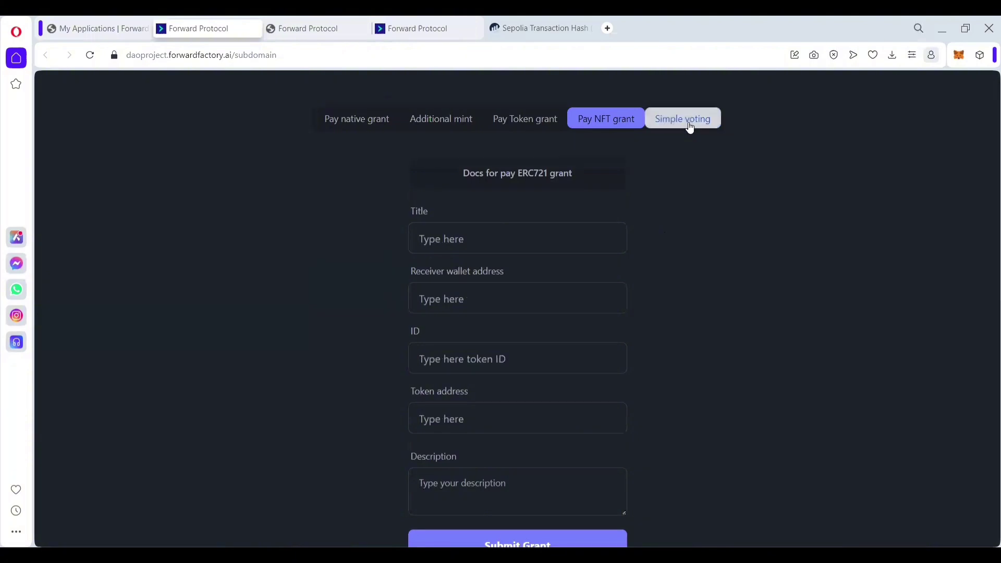
left_click(690, 127)
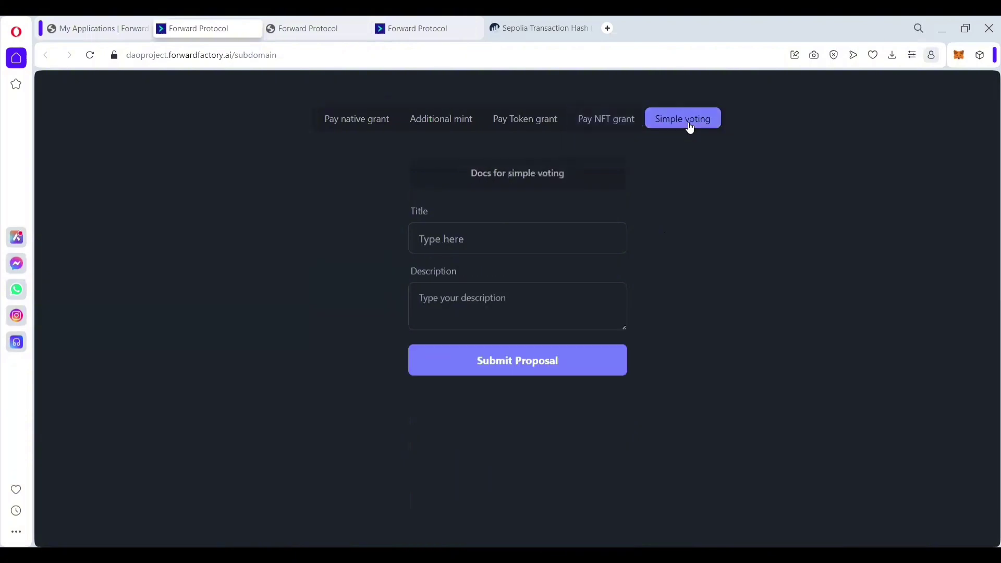
left_click(614, 121)
scroll(674, 222, "down", 2)
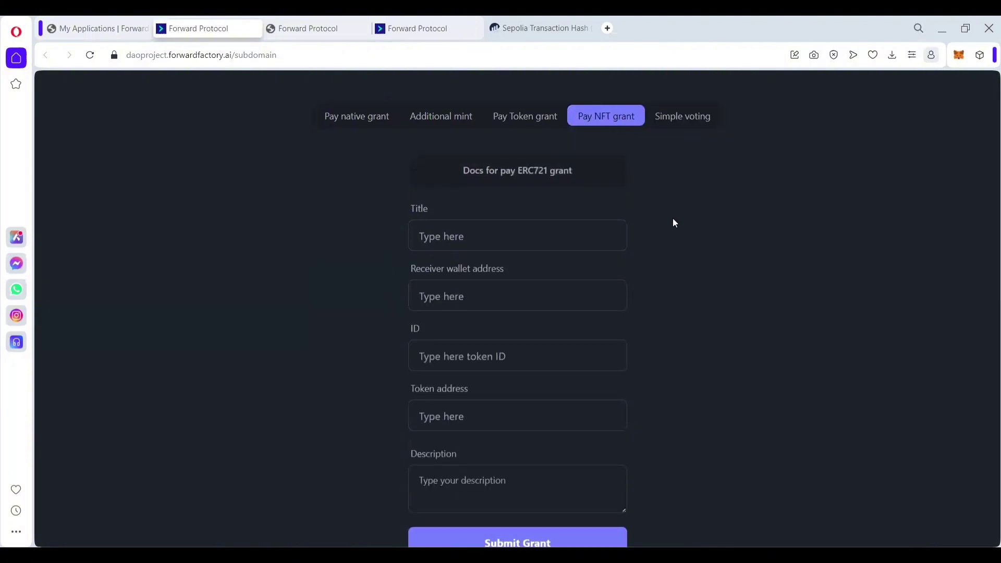
scroll(674, 222, "down", 1)
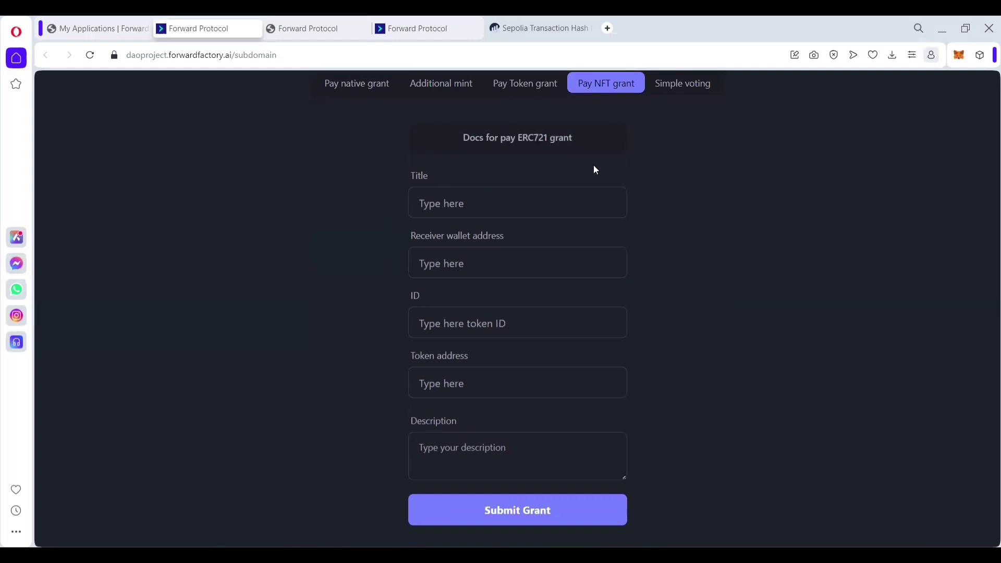
Step: Read the ERC721 grant documentation, then title the grant 'NFT Token'
left_click(564, 144)
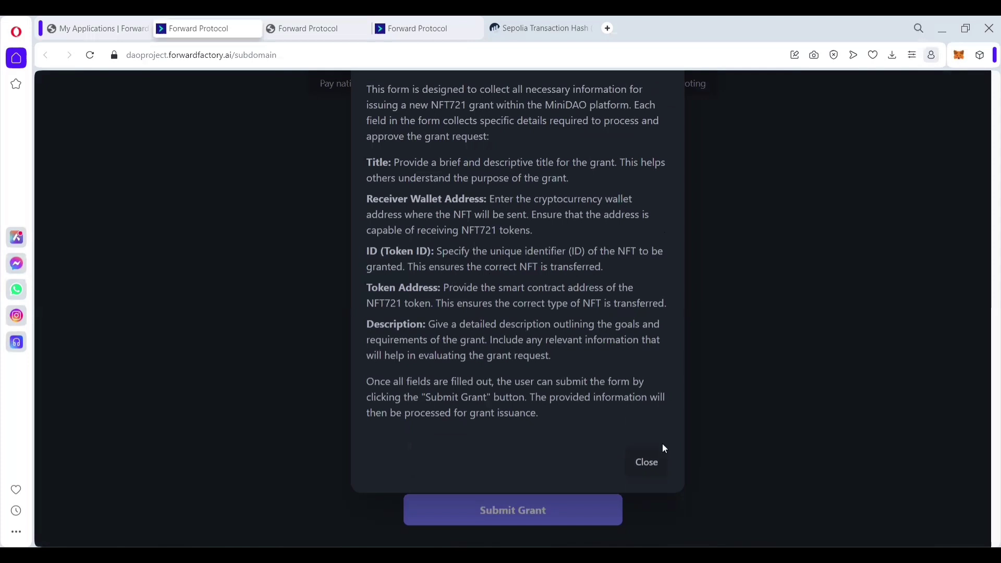
left_click(655, 459)
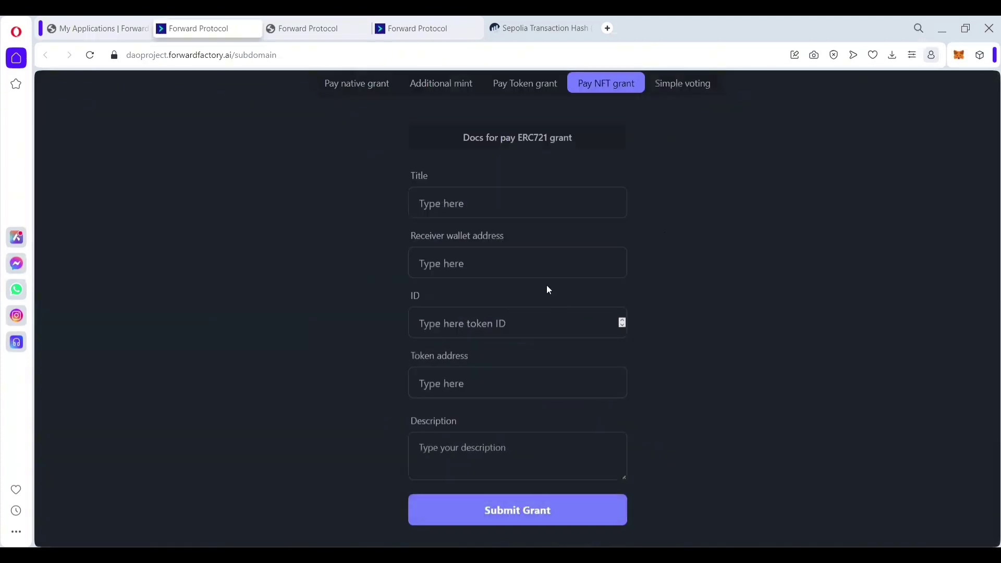
left_click(472, 205)
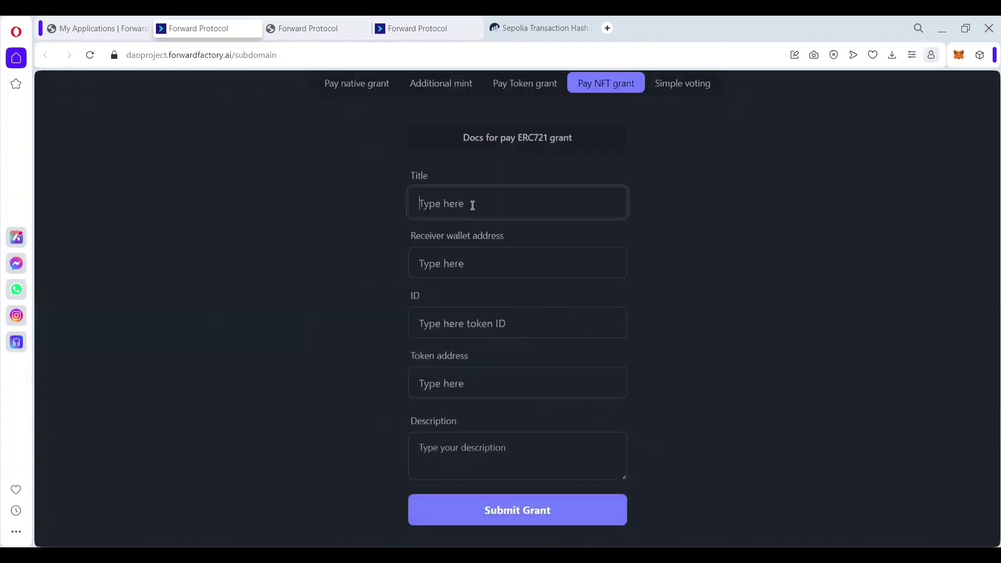
key("Caps_Lock")
type("N")
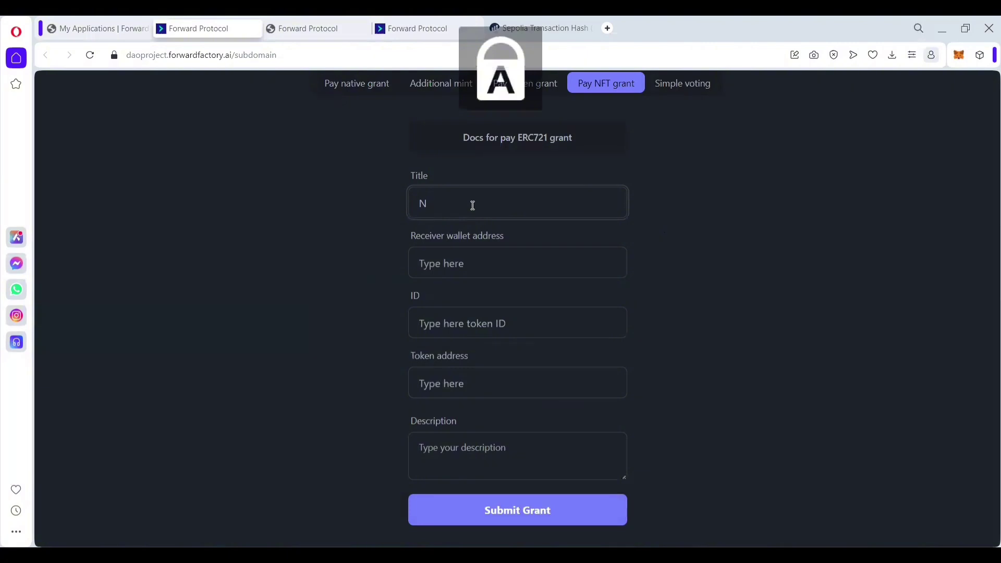
type("FT T")
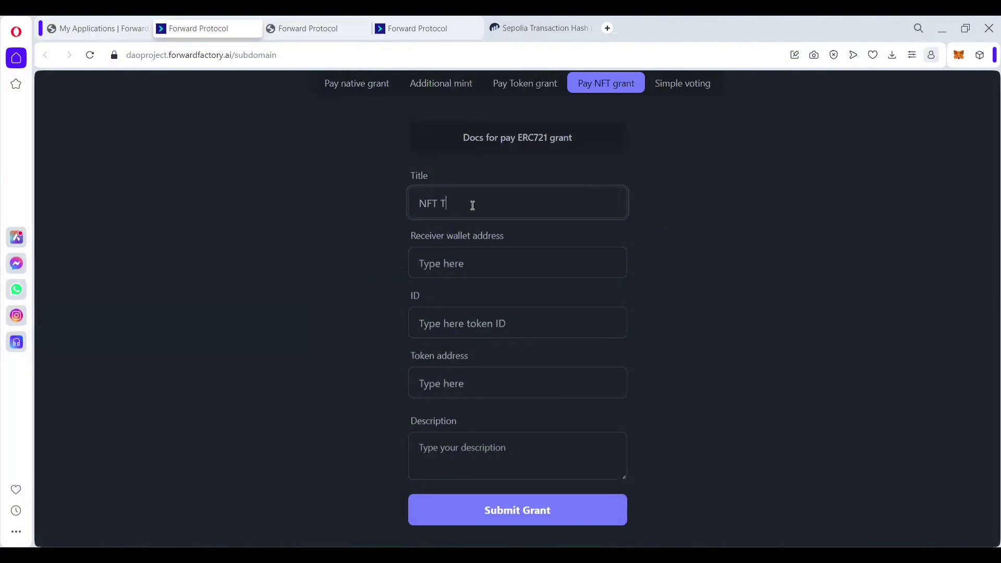
key("Caps_Lock")
type("oken")
Step: Fill in the receiver address, token ID 2 and token contract address from saved suggestions
left_click(460, 261)
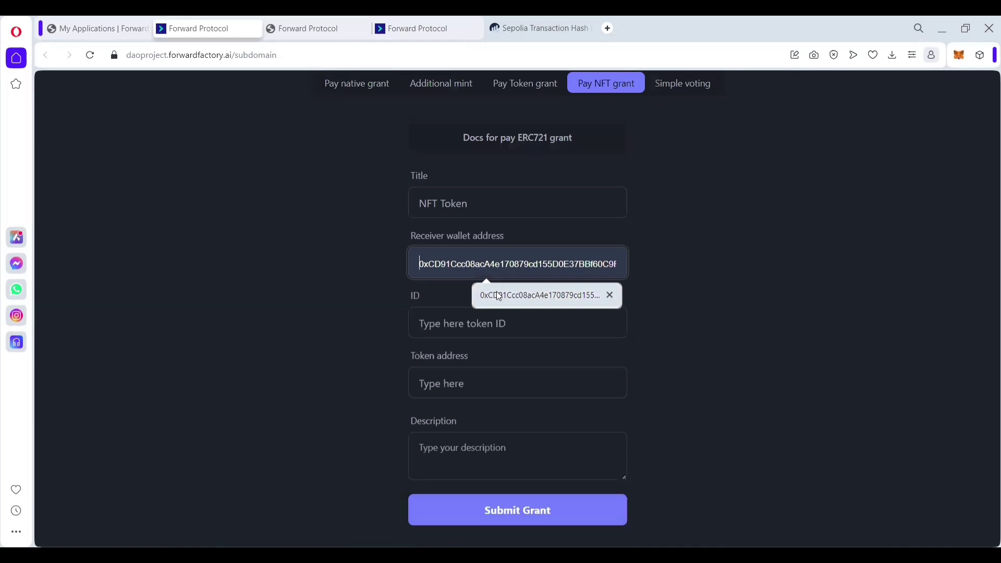
left_click(496, 291)
left_click(486, 327)
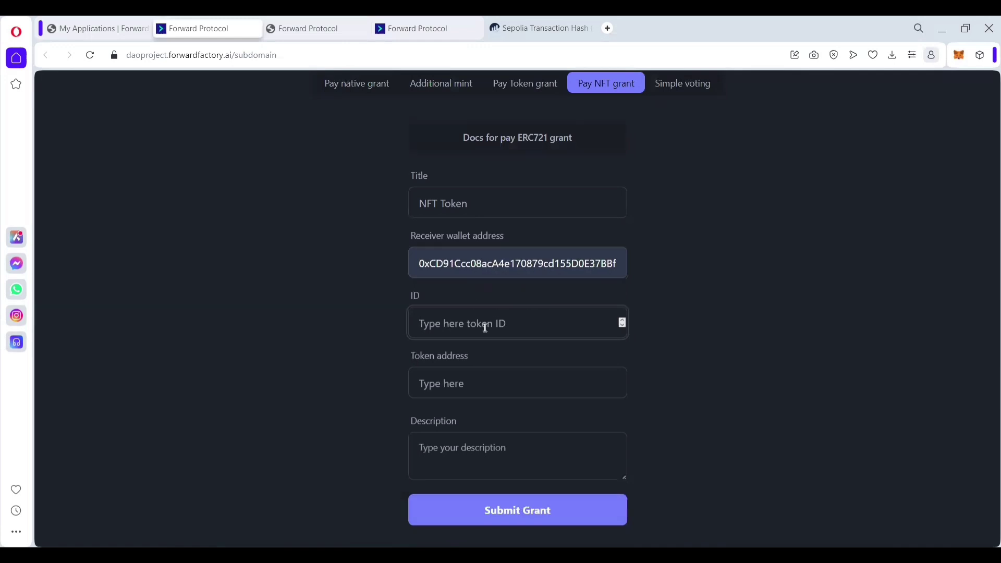
type("2")
left_click(479, 380)
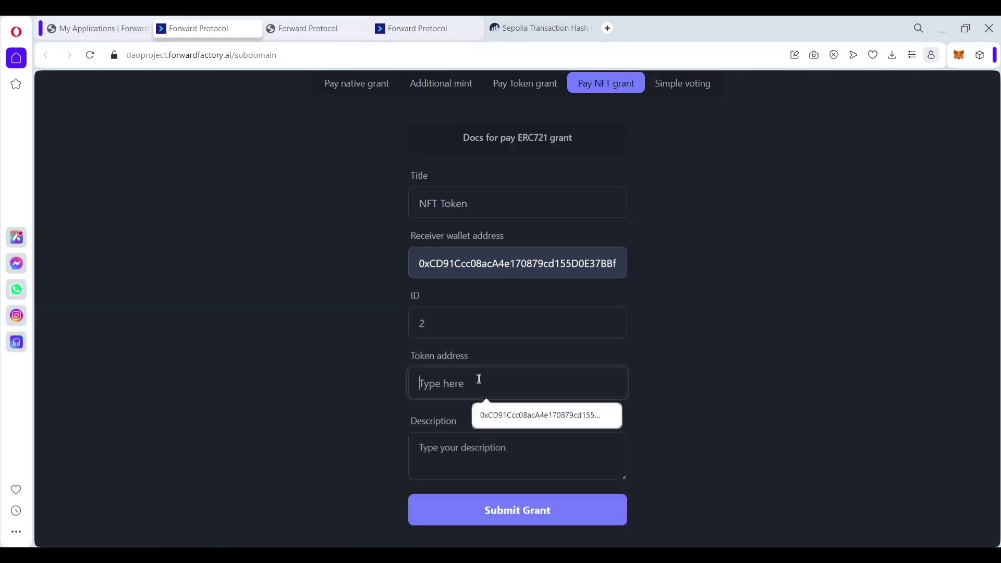
left_click(514, 414)
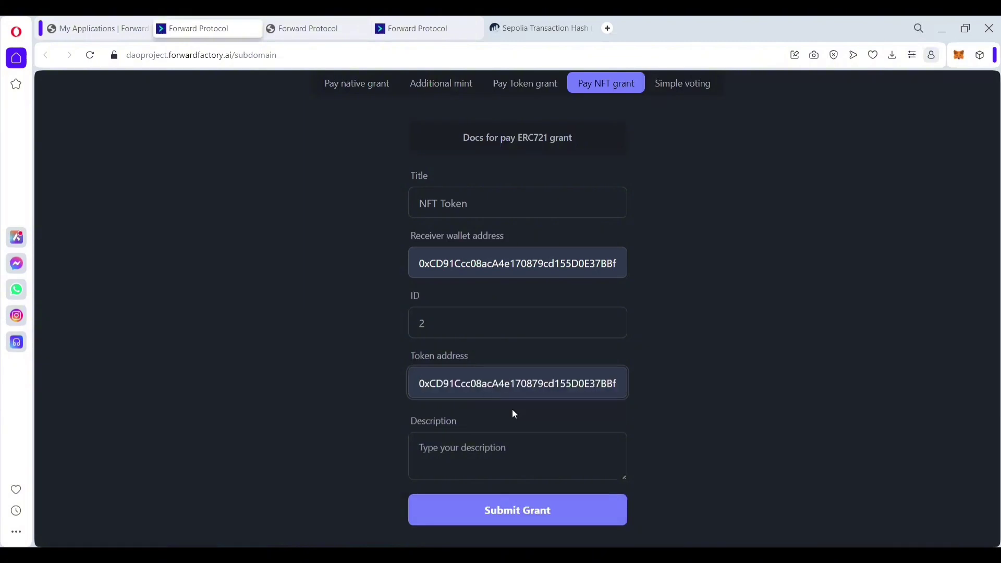
Step: Enter the description 'Grant NFT Tokens' and look over the completed form
left_click(481, 450)
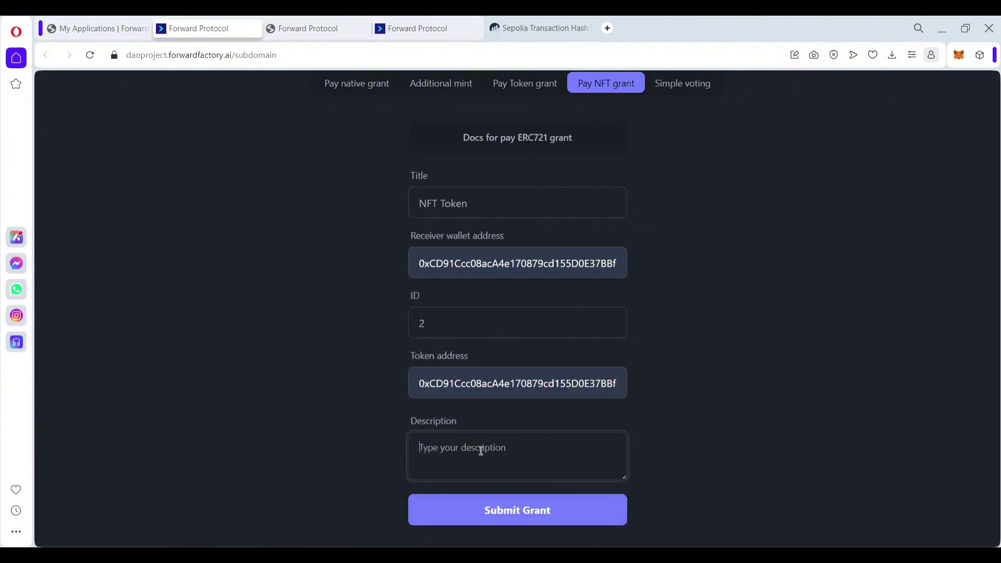
type("Gr")
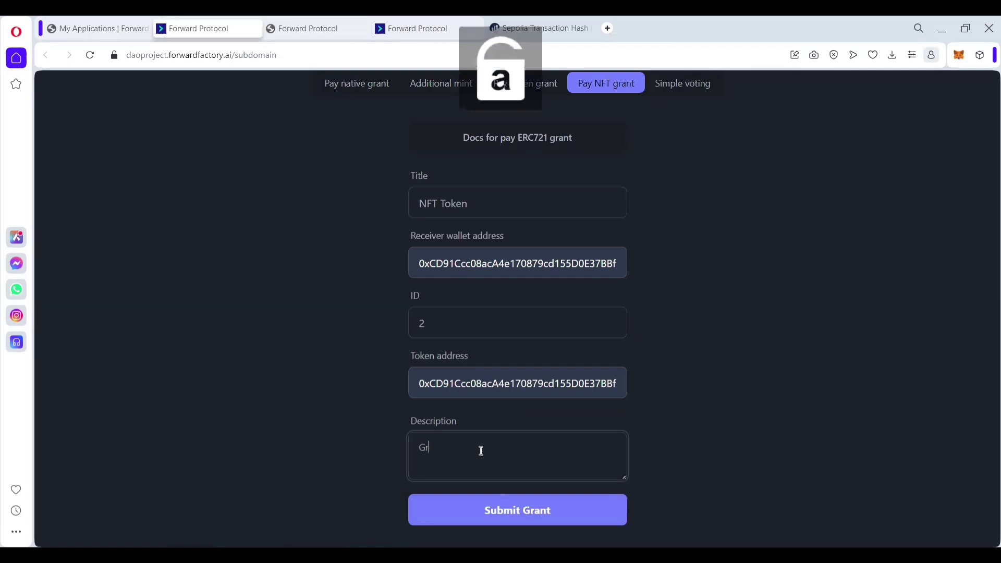
type("ant N")
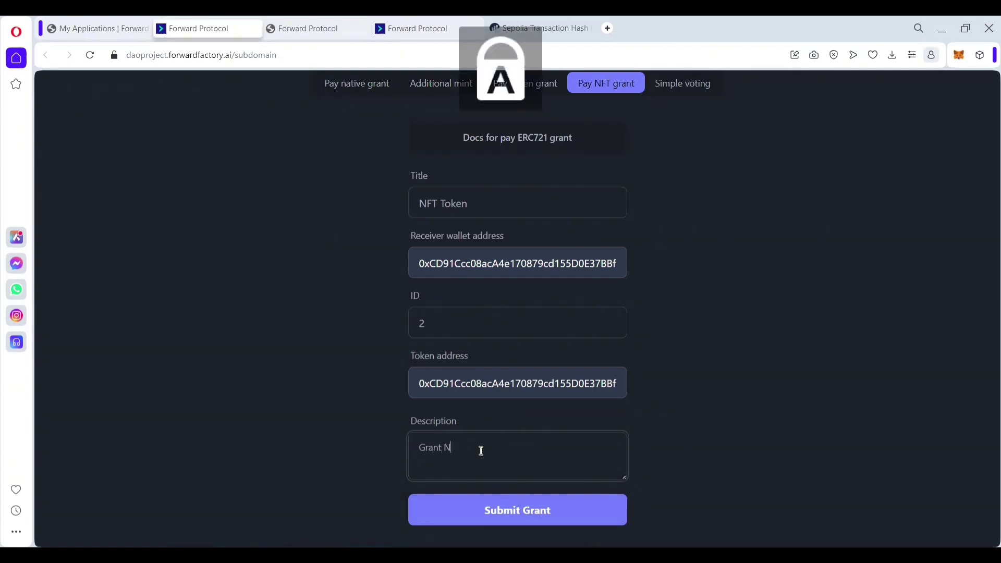
type("FT T")
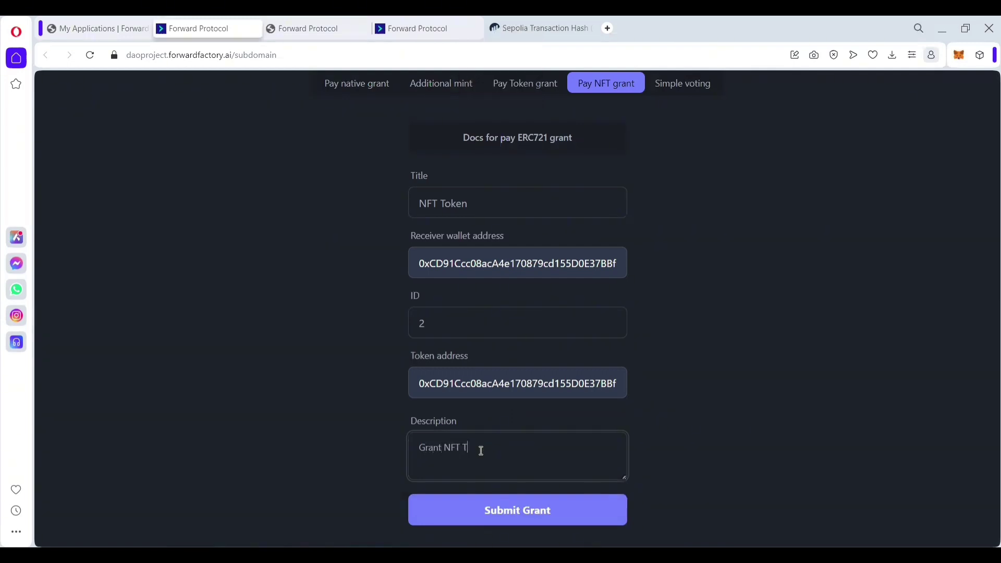
type("okens")
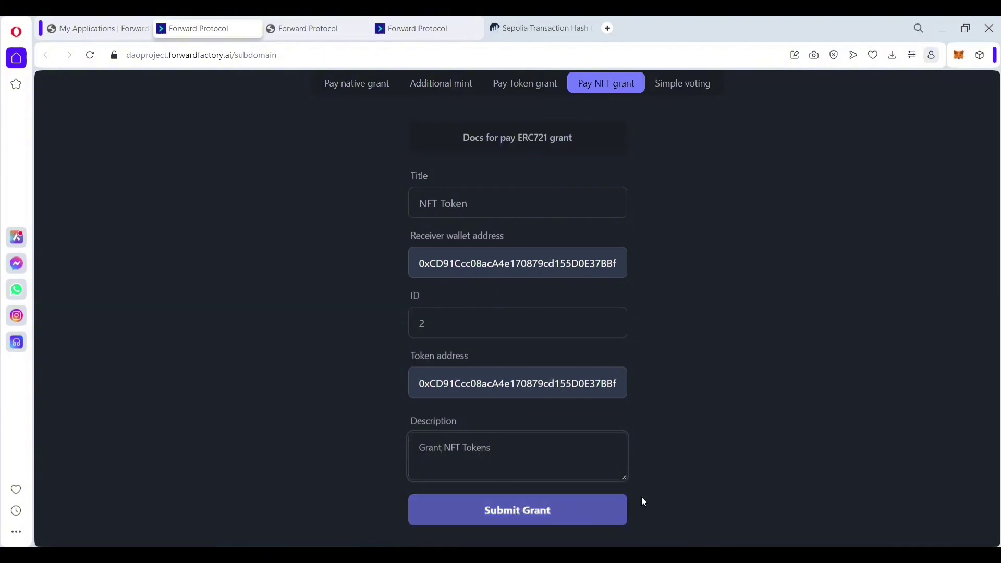
scroll(655, 492, "down", 1)
scroll(656, 493, "up", 1)
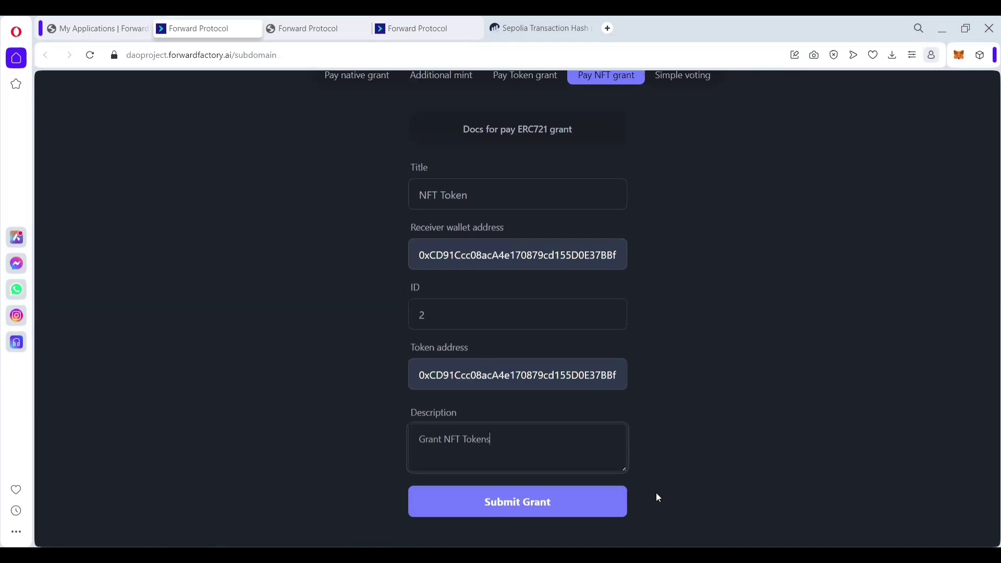
Step: Submit the NFT grant proposal and confirm the 0.00568957 SepoliaETH transaction in MetaMask
left_click(595, 498)
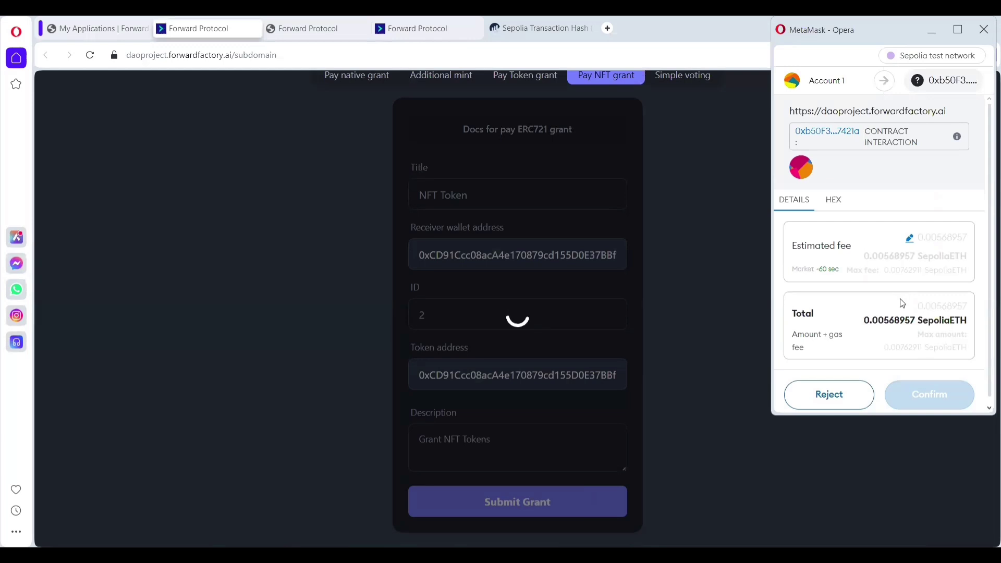
scroll(901, 299, "down", 1)
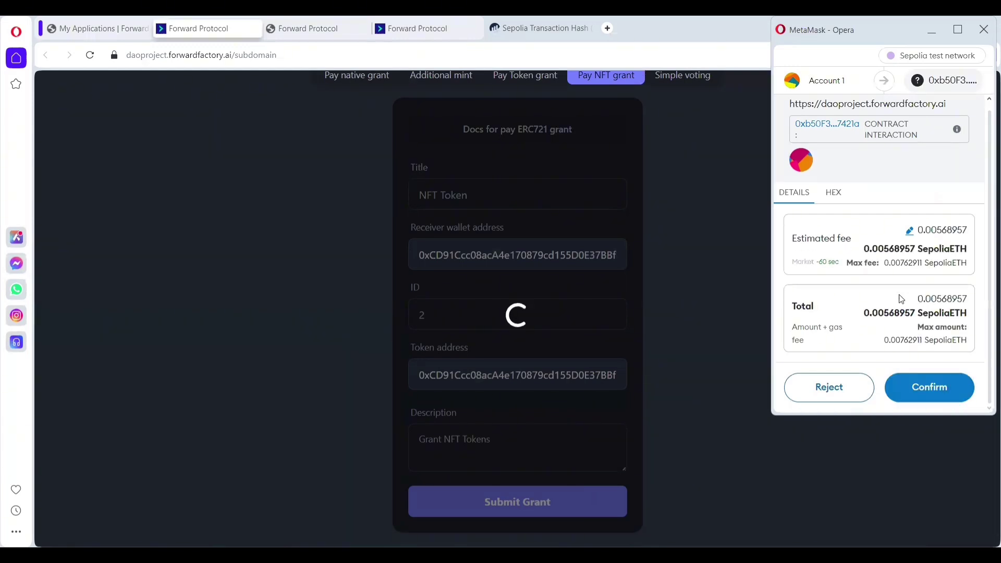
left_click(929, 392)
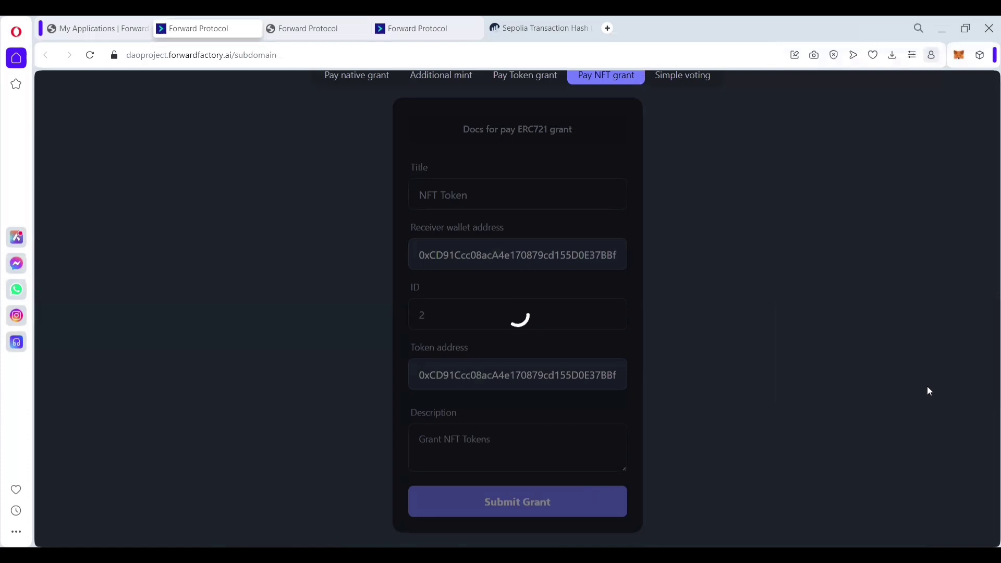
Step: Scroll the Proposals list to find the NFT Token proposal pending at 0% votes
scroll(214, 333, "down", 3)
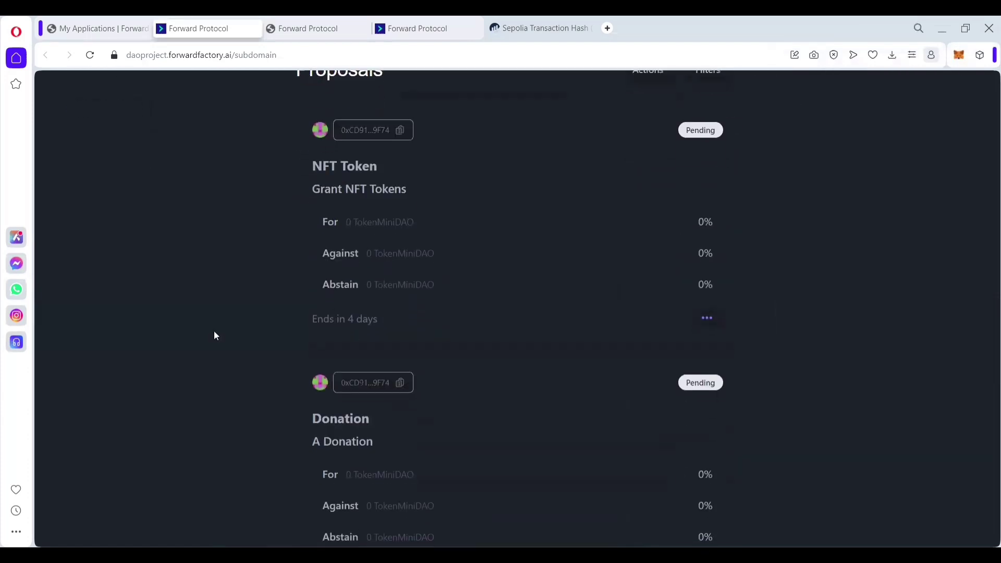
scroll(215, 336, "up", 3)
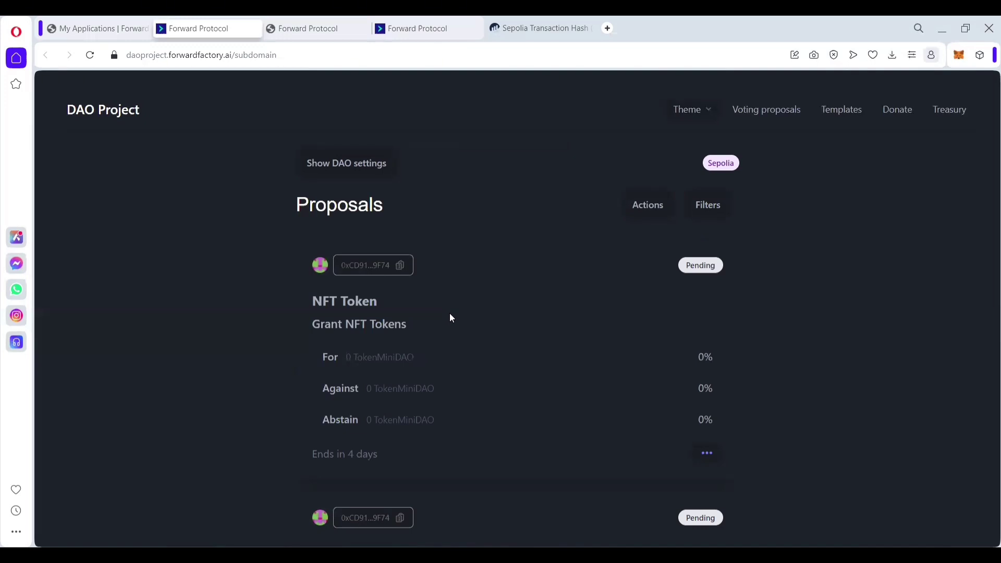
Step: Look over the DAO's Donate page and then its Treasury holdings
left_click(893, 115)
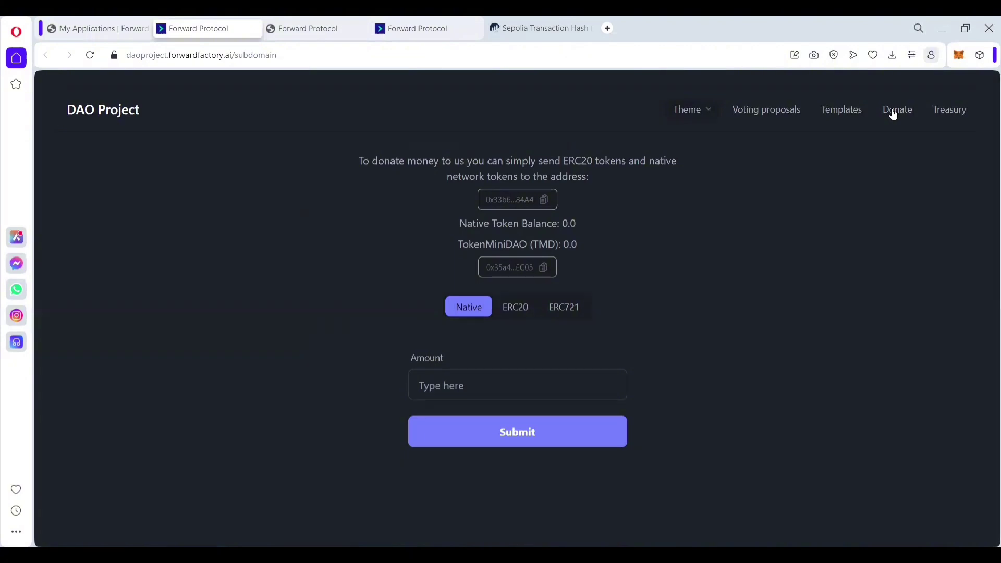
left_click(958, 113)
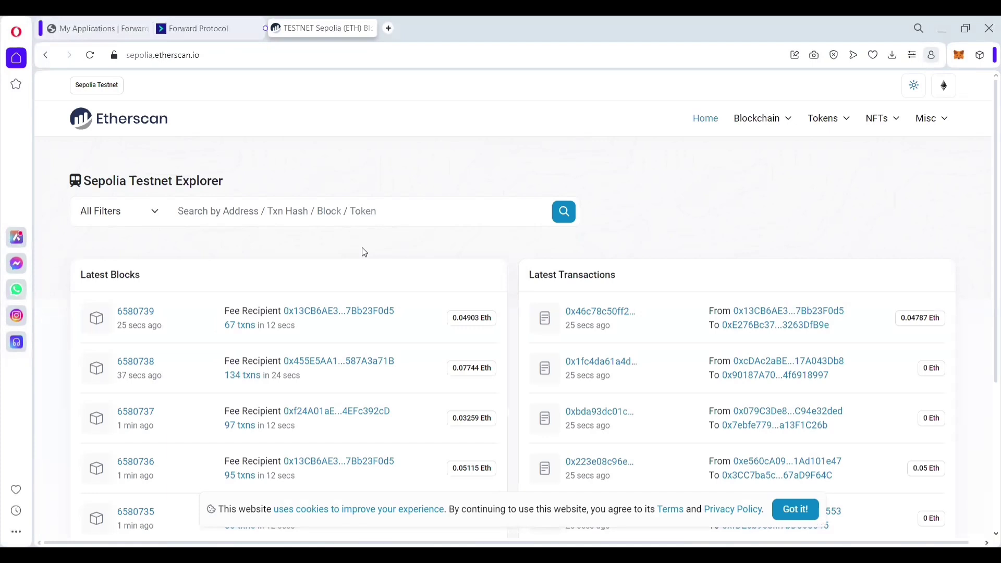
Step: Search Etherscan for the submitting wallet's pasted address to open its address page
scroll(364, 252, "down", 1)
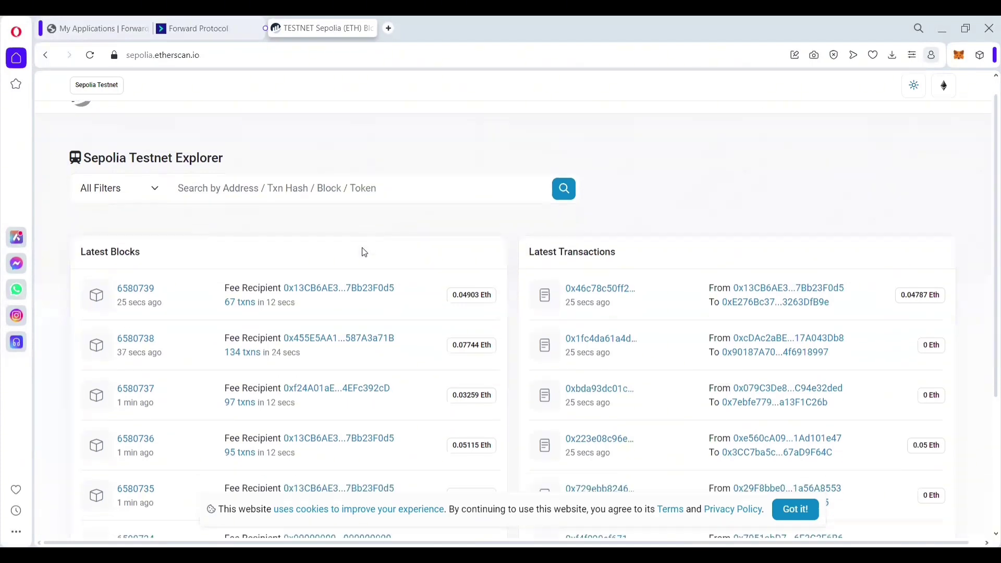
scroll(364, 252, "down", 1)
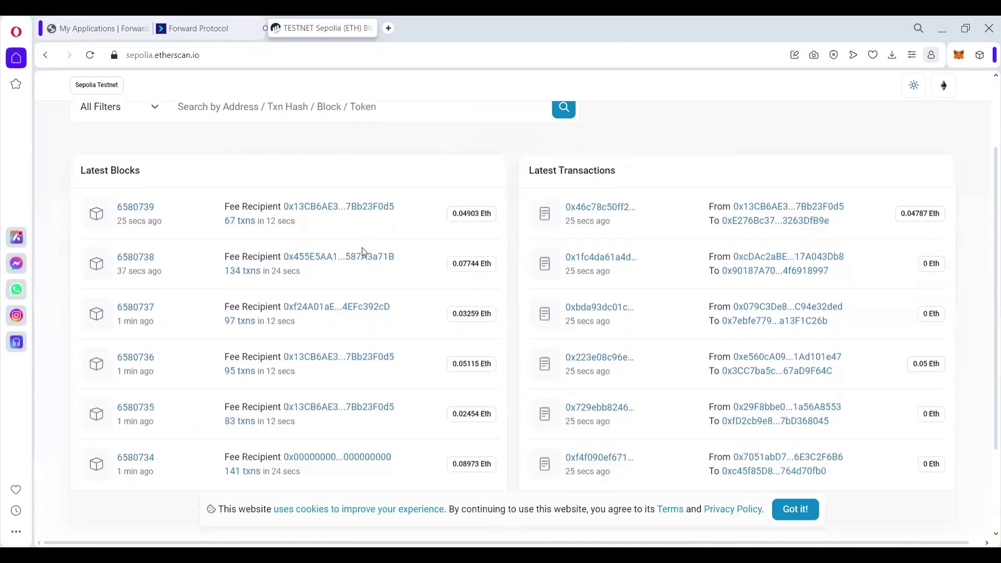
scroll(364, 252, "down", 1)
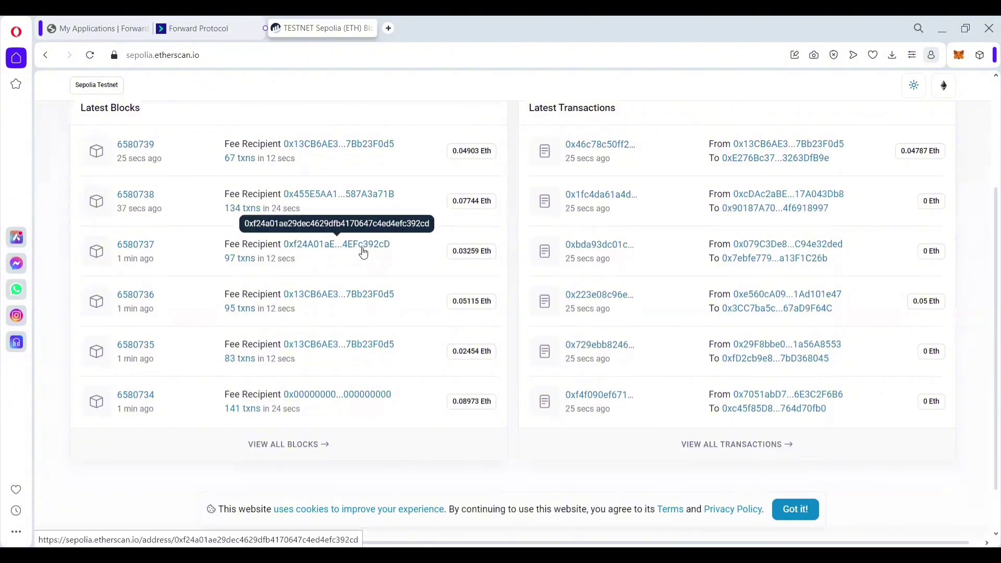
scroll(364, 252, "up", 2)
scroll(365, 252, "up", 2)
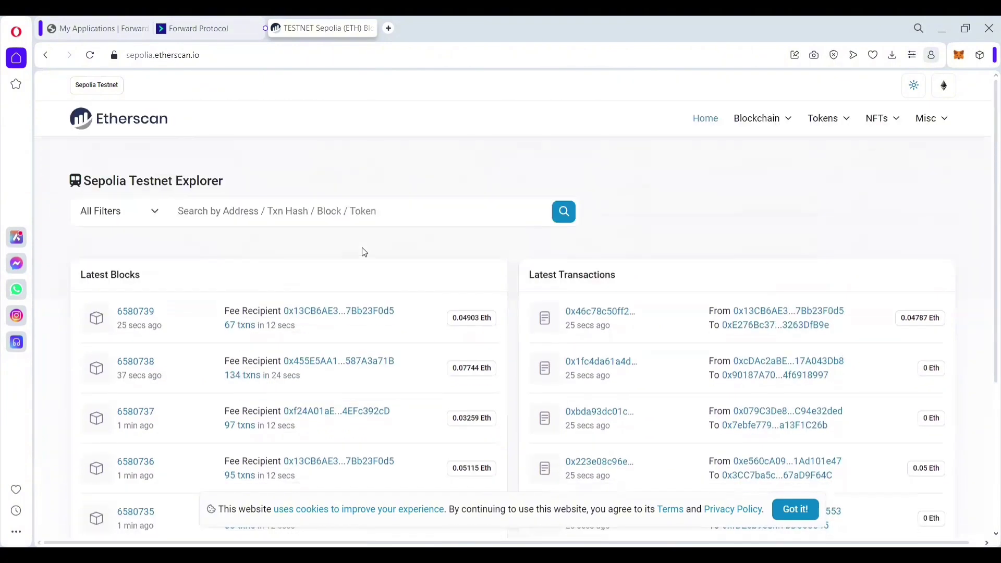
left_click(327, 211)
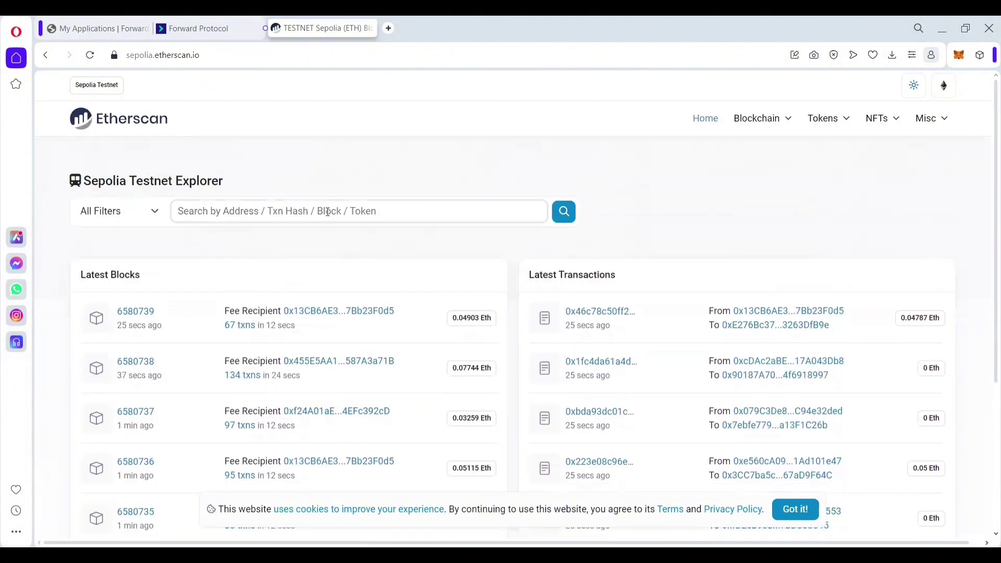
type("0xCD91Ccc08acA4e170879cd155D0E37BBf60C9F74")
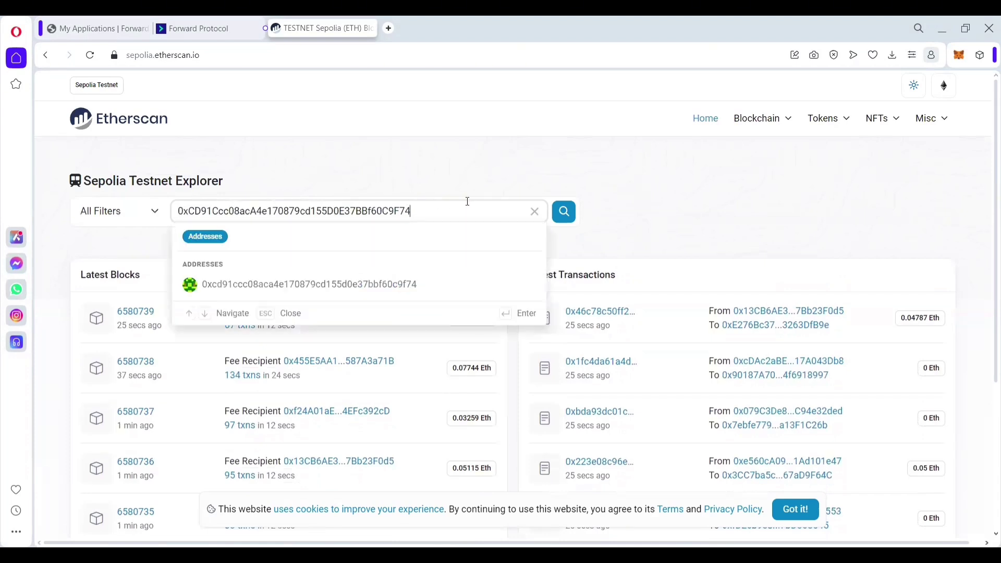
left_click(565, 216)
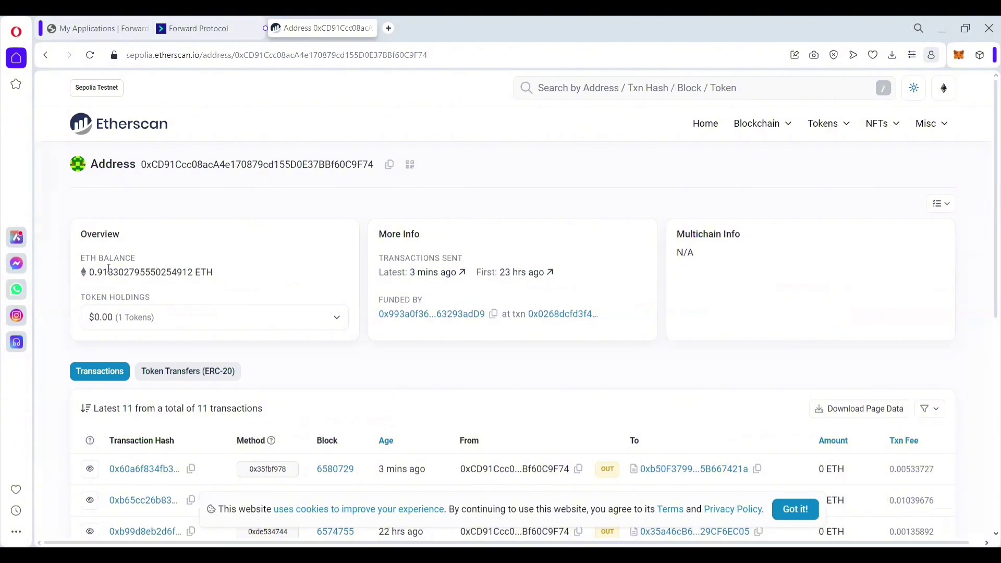
Step: Glance at the wallet's token holdings, then open its latest transaction's details
left_click(170, 317)
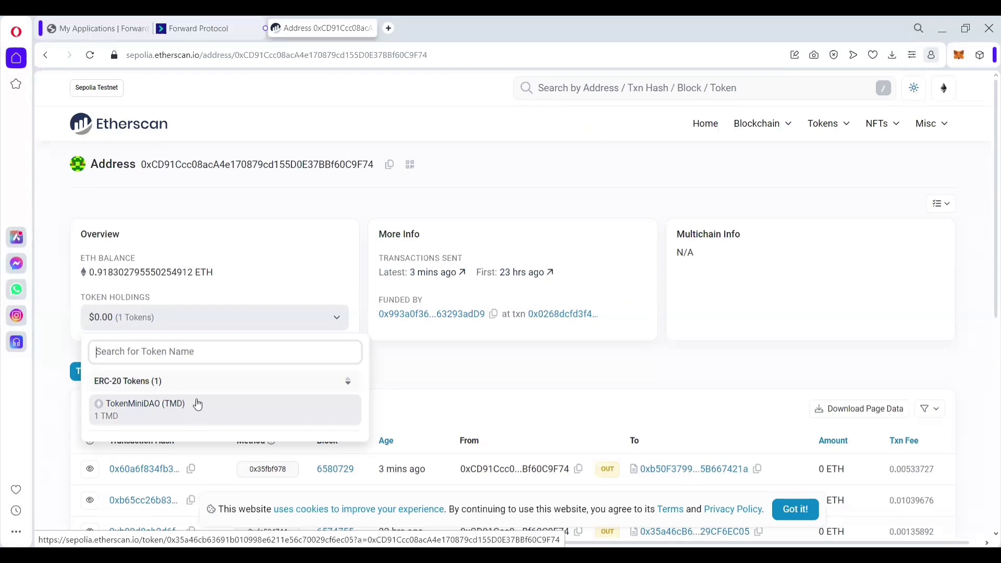
left_click(196, 328)
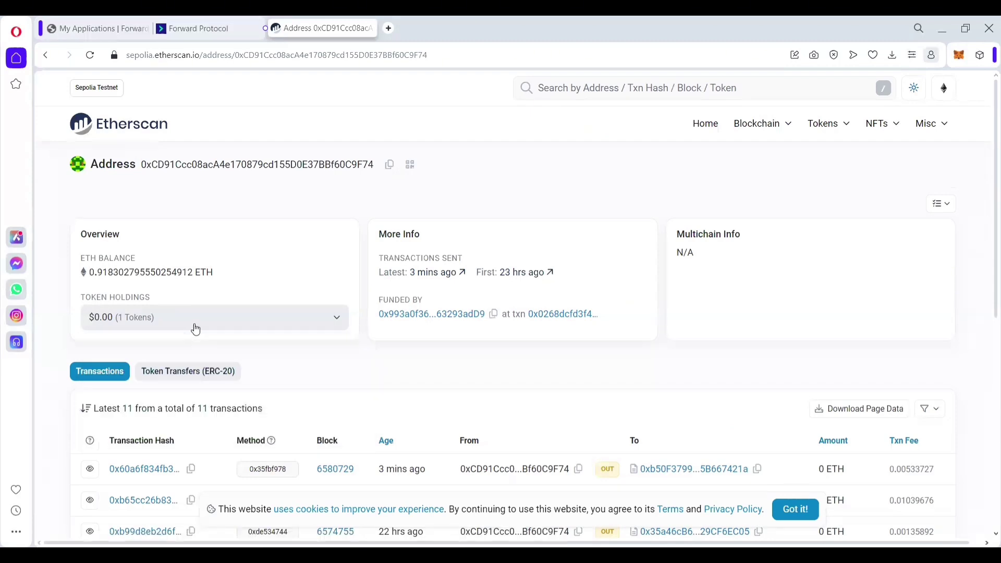
left_click(429, 278)
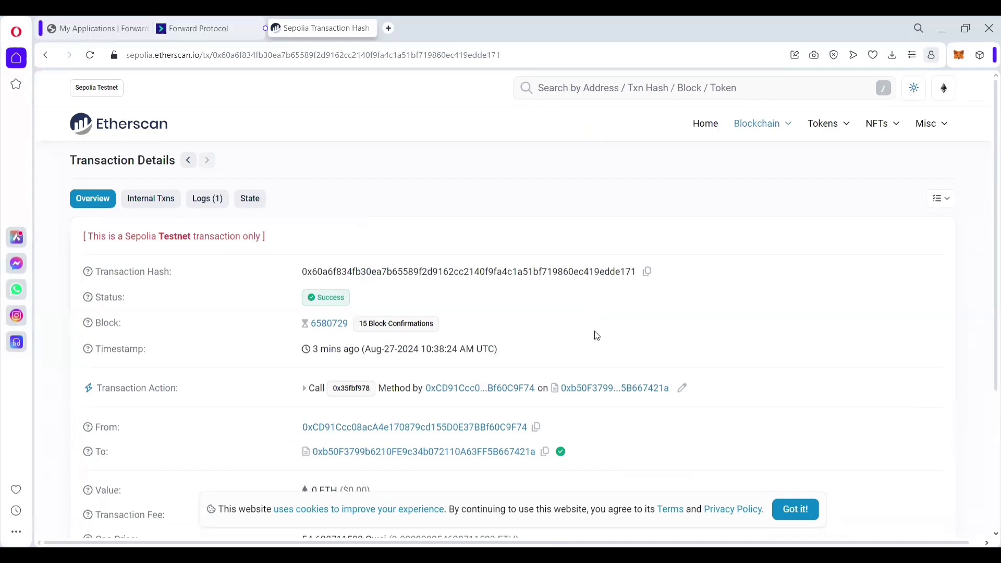
Step: Confirm the transaction succeeded with a 0.005337279742554603 ETH fee at 54.628711503 Gwei, then dismiss the cookie banner
scroll(597, 336, "down", 2)
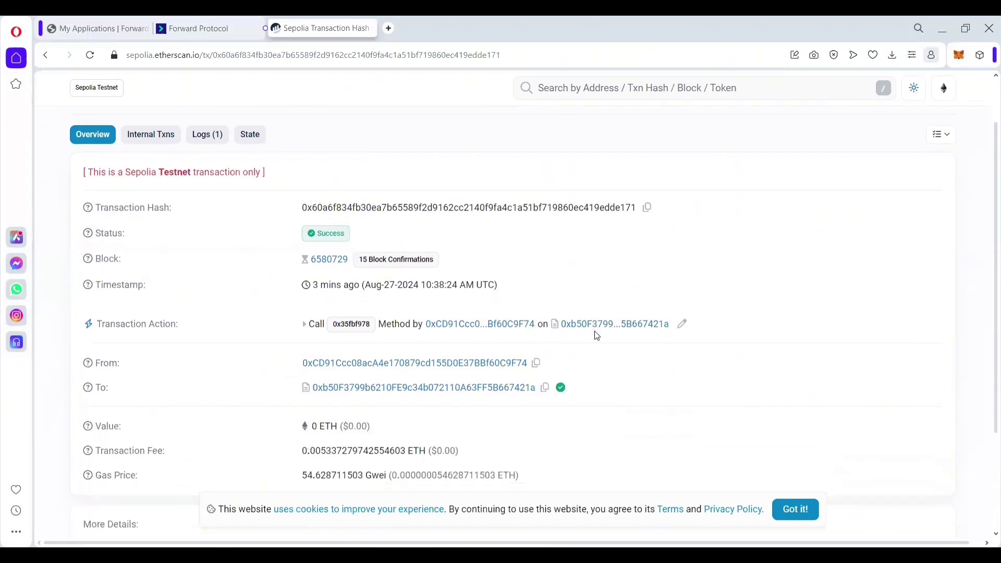
scroll(597, 335, "down", 1)
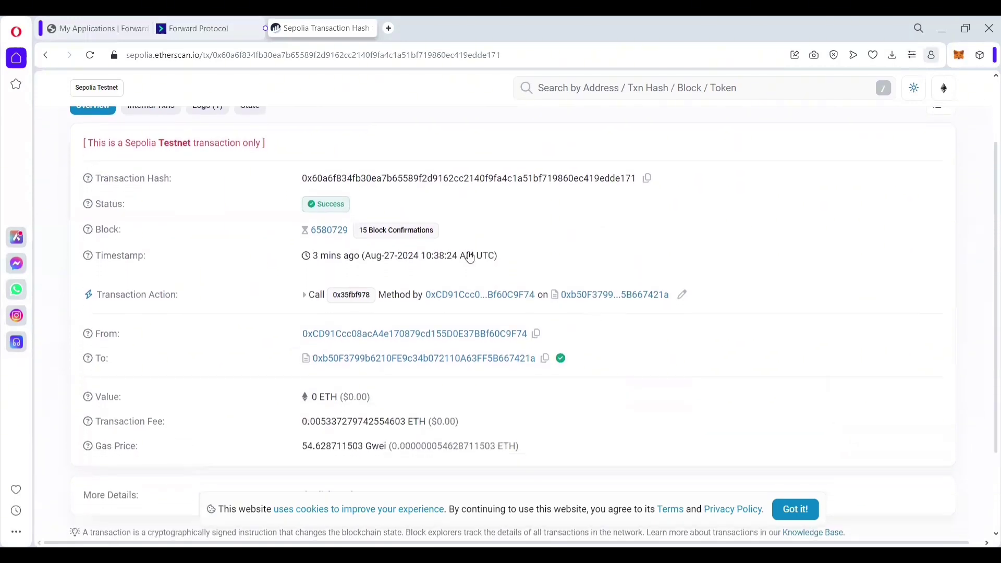
mouse_move(324, 203)
scroll(627, 371, "down", 1)
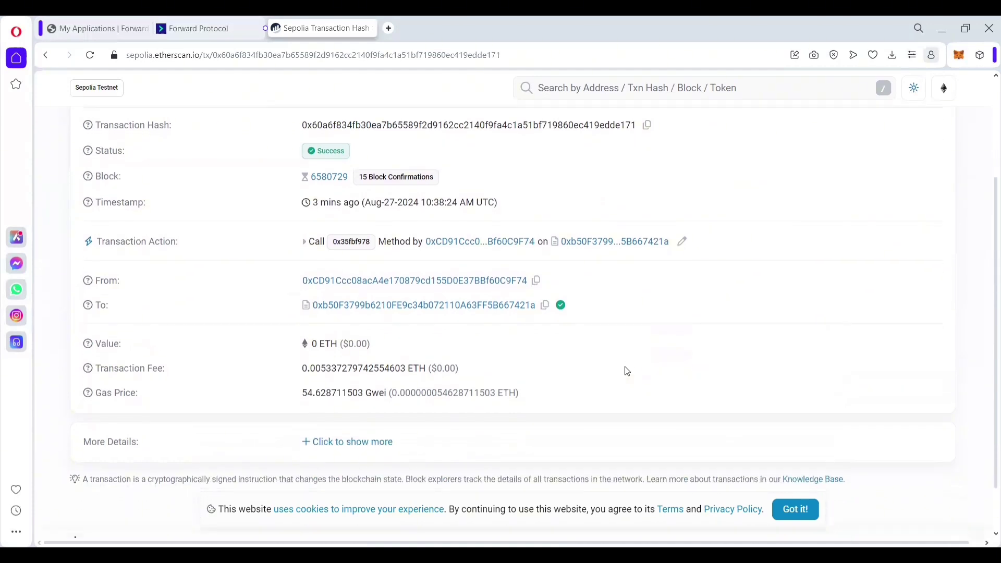
scroll(627, 371, "down", 1)
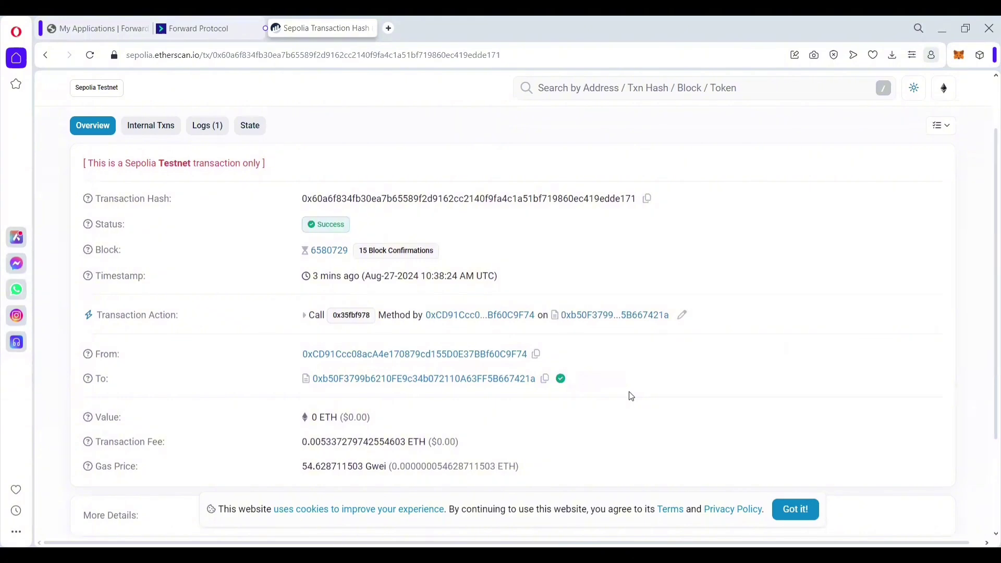
left_click(792, 508)
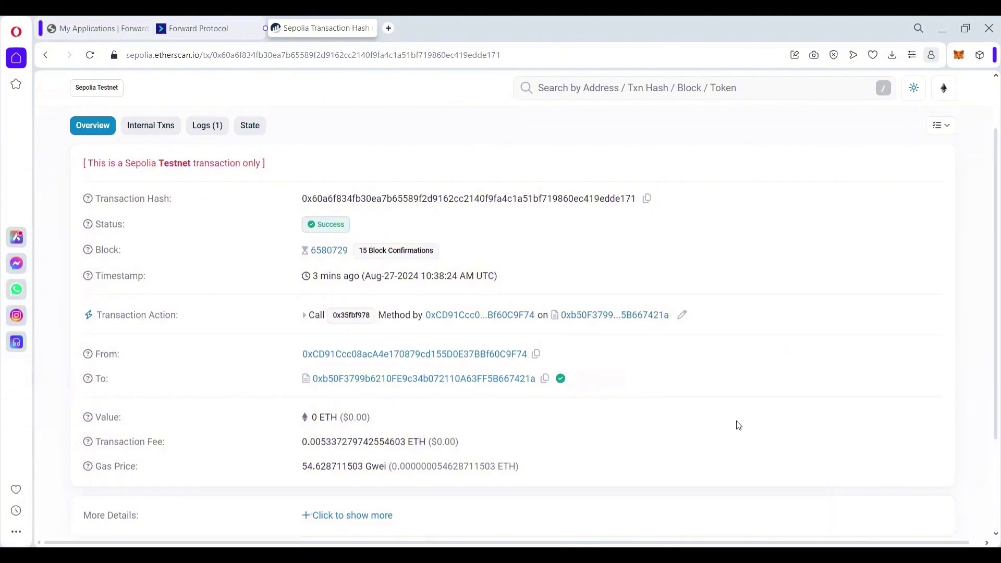
Step: Switch back to the 'My Applications | Forward' tab showing the DAOproject app on Sepolia
key("ctrl+Tab")
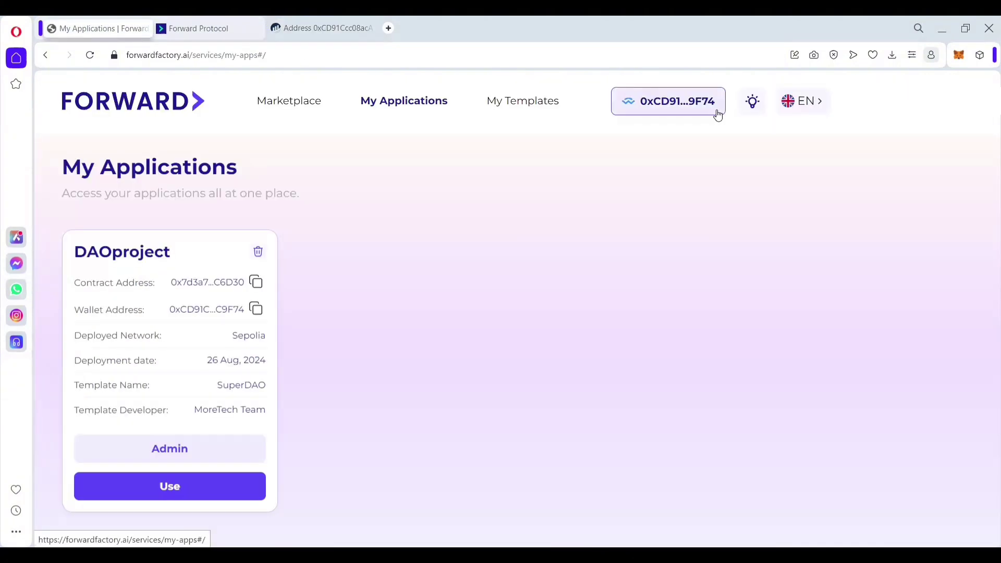